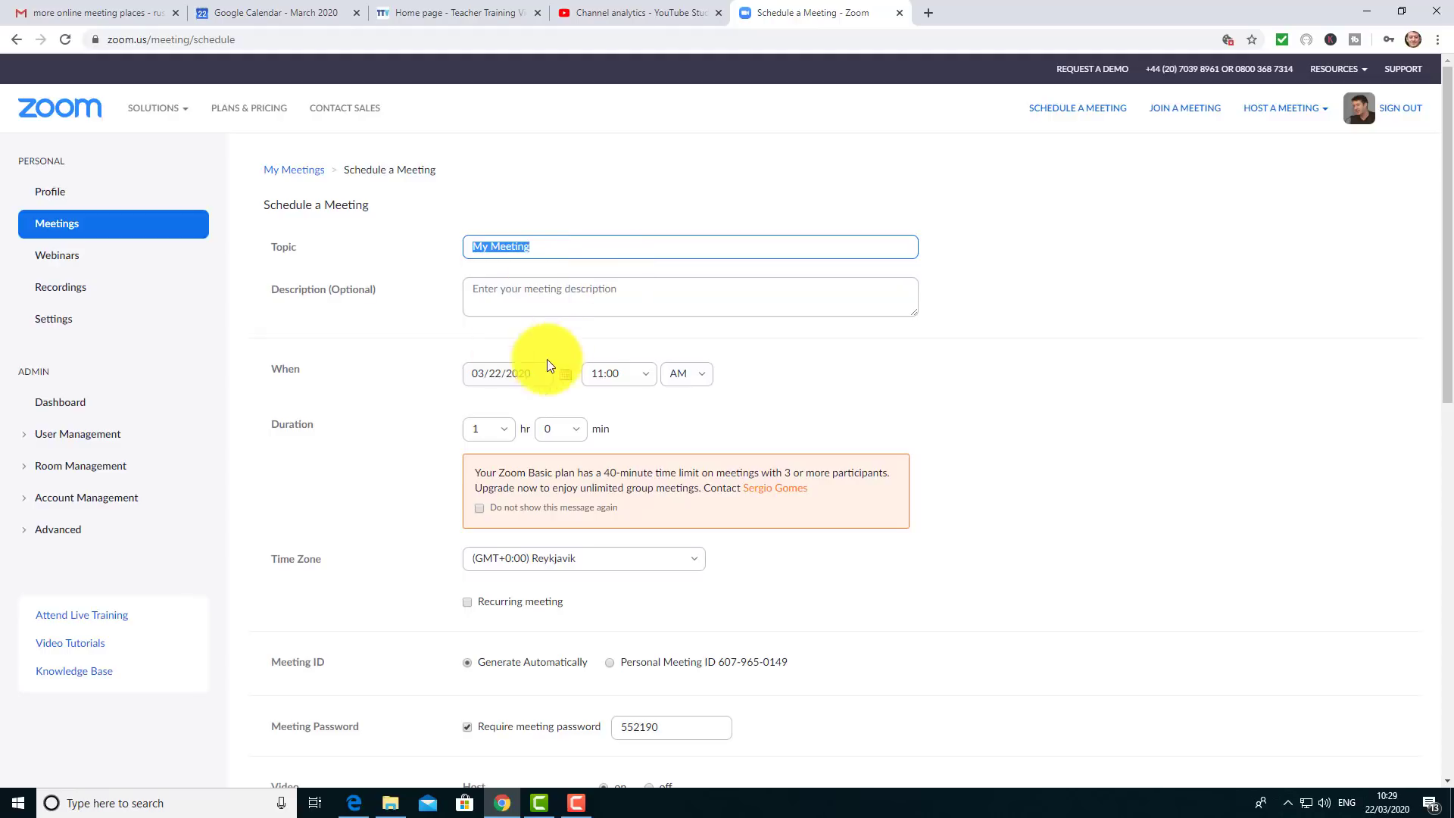
Set the meeting date to 03/31/2020 and save the scheduled meeting with its remaining default options.
click(529, 378)
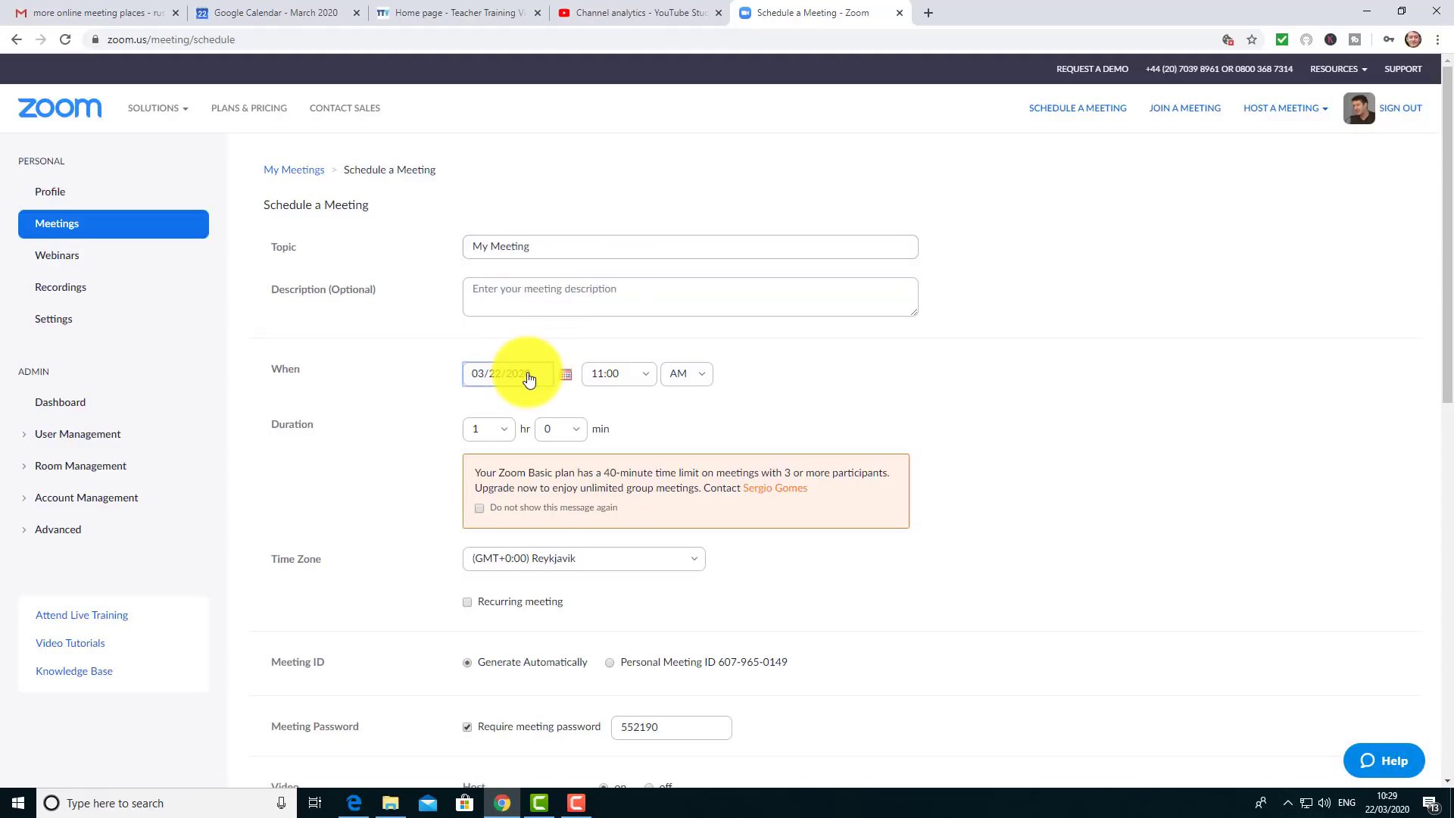
click(566, 376)
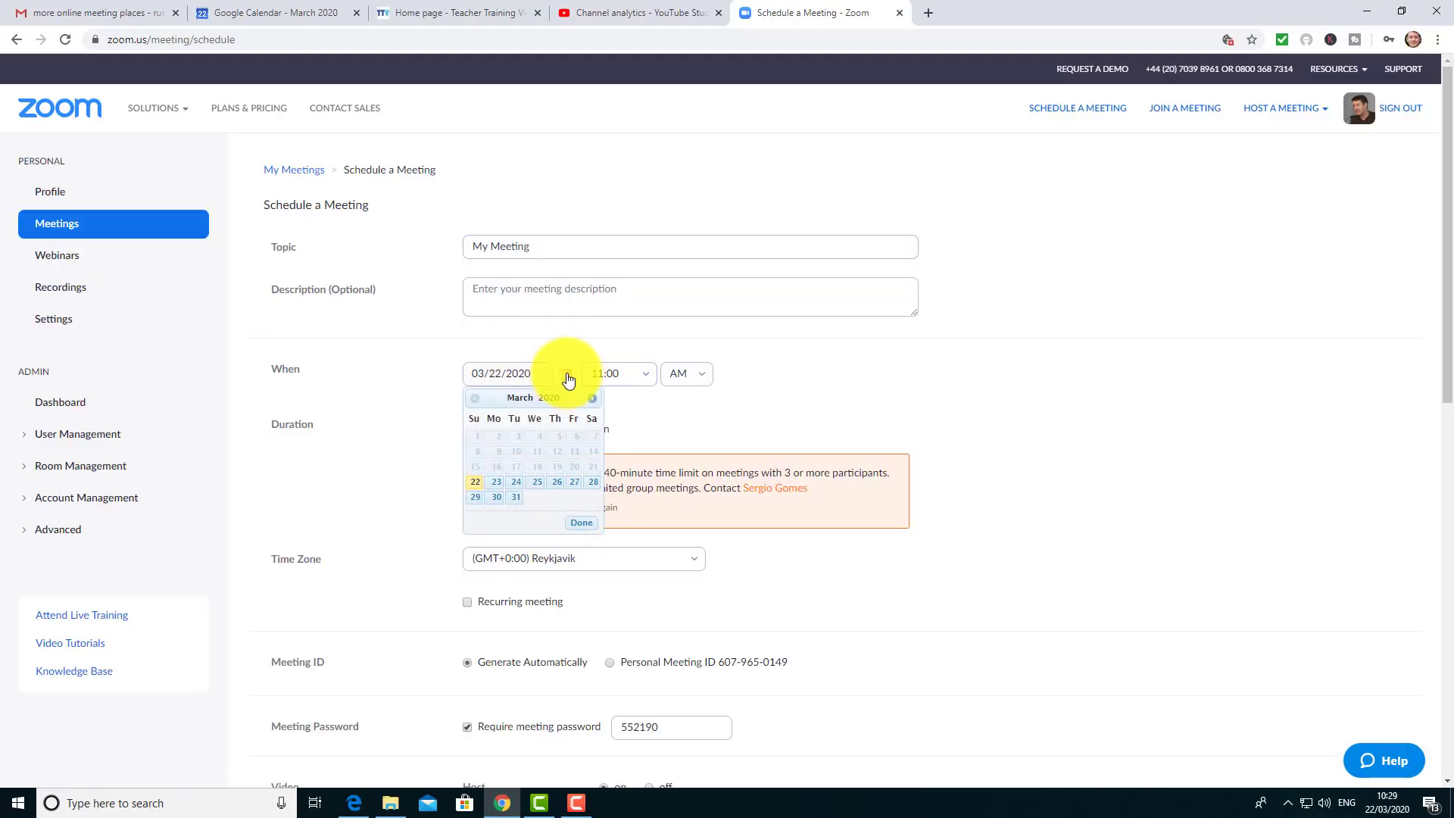
click(514, 500)
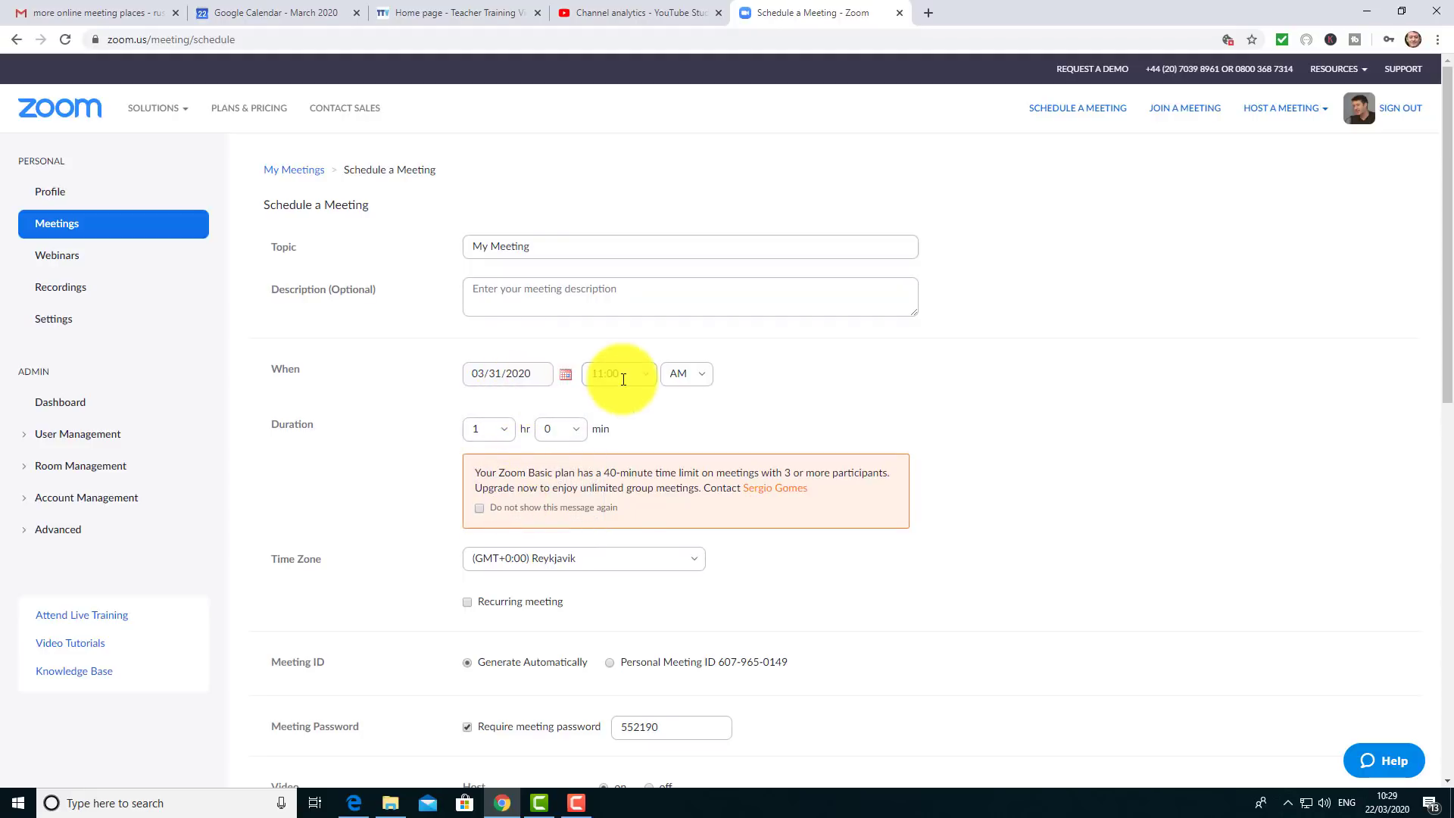
drag(1447, 308, 1445, 617)
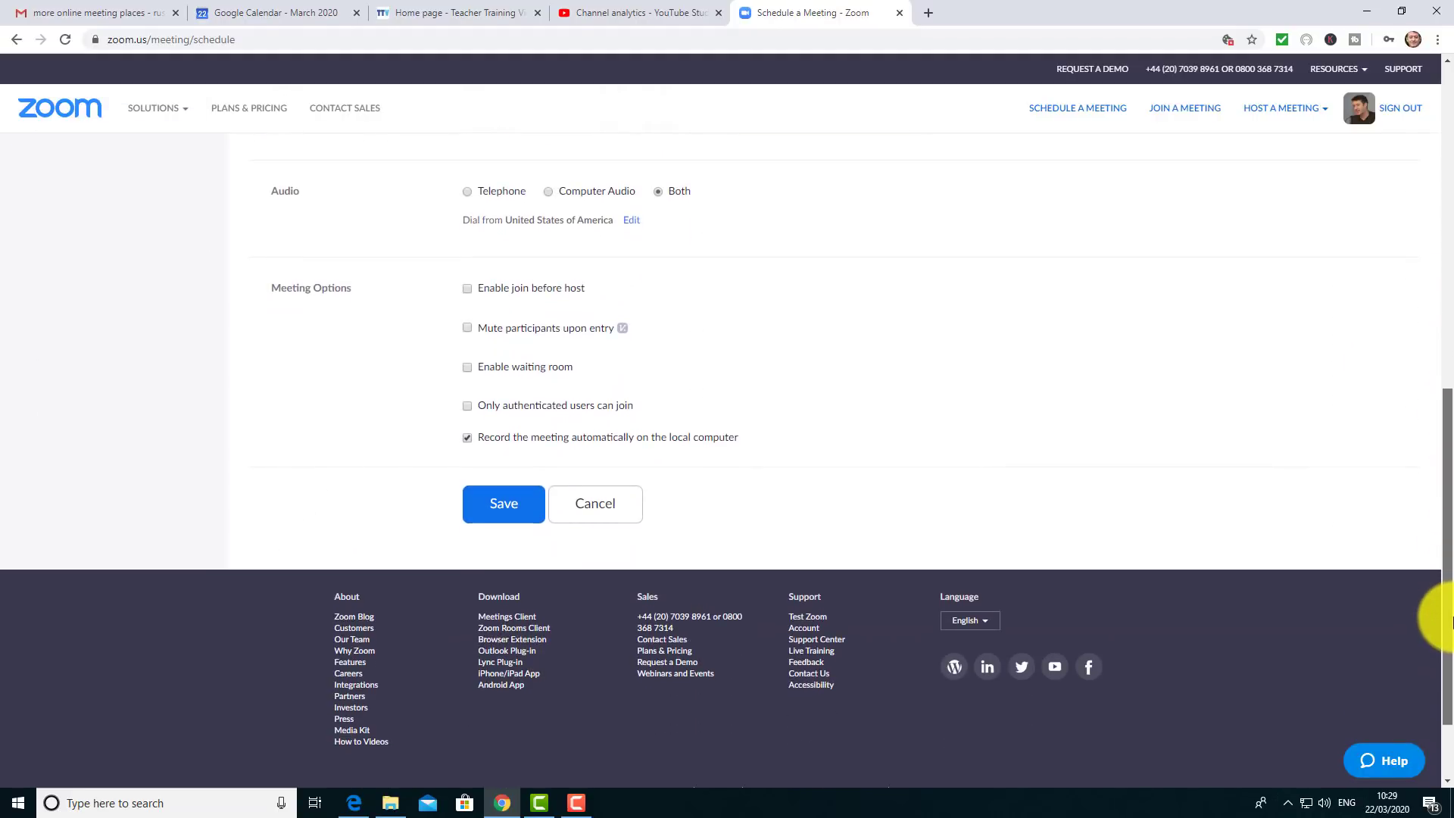
click(501, 508)
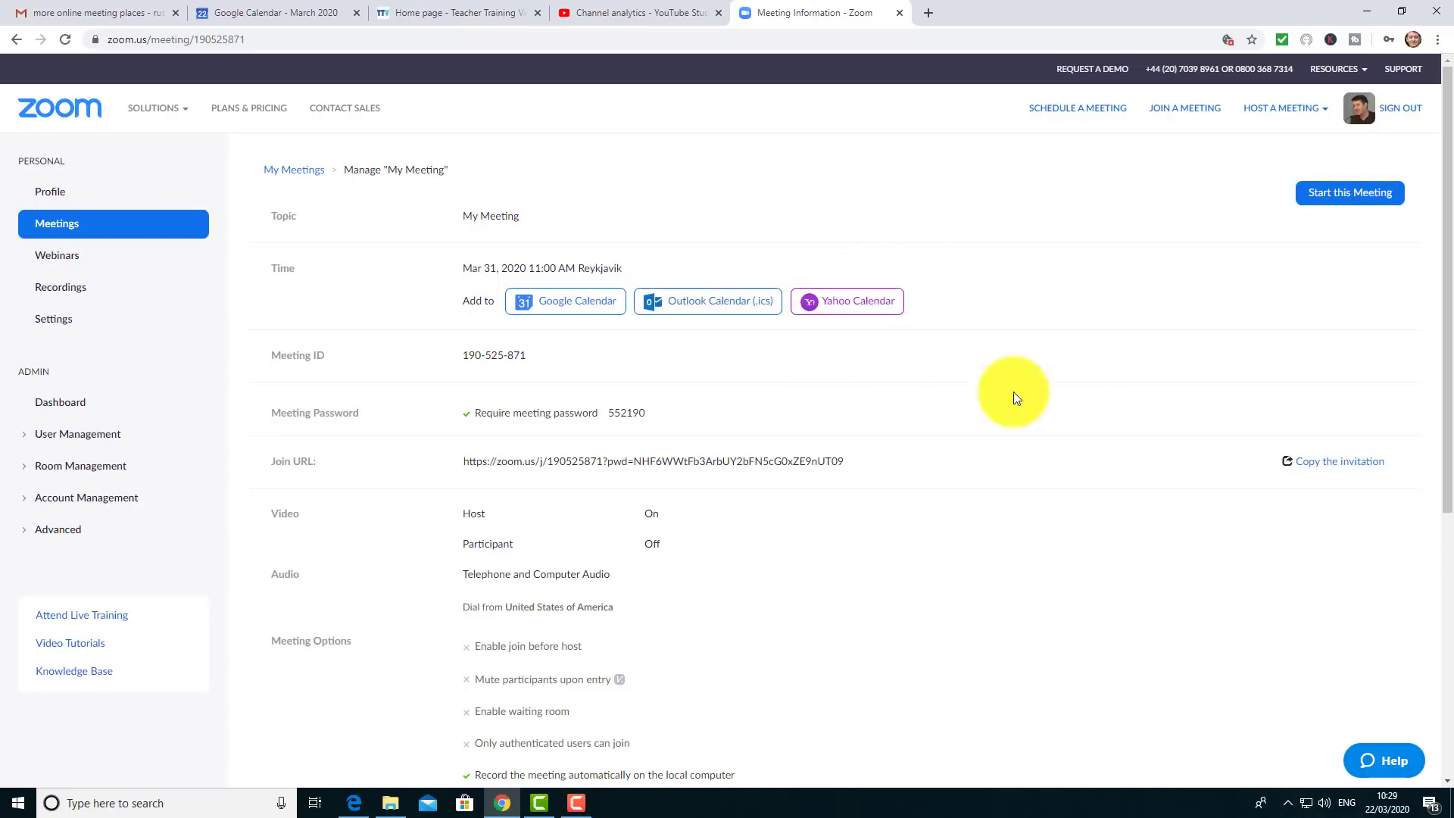
View the saved meeting's invitation text, close it without copying, and return to the list of meetings.
click(1314, 464)
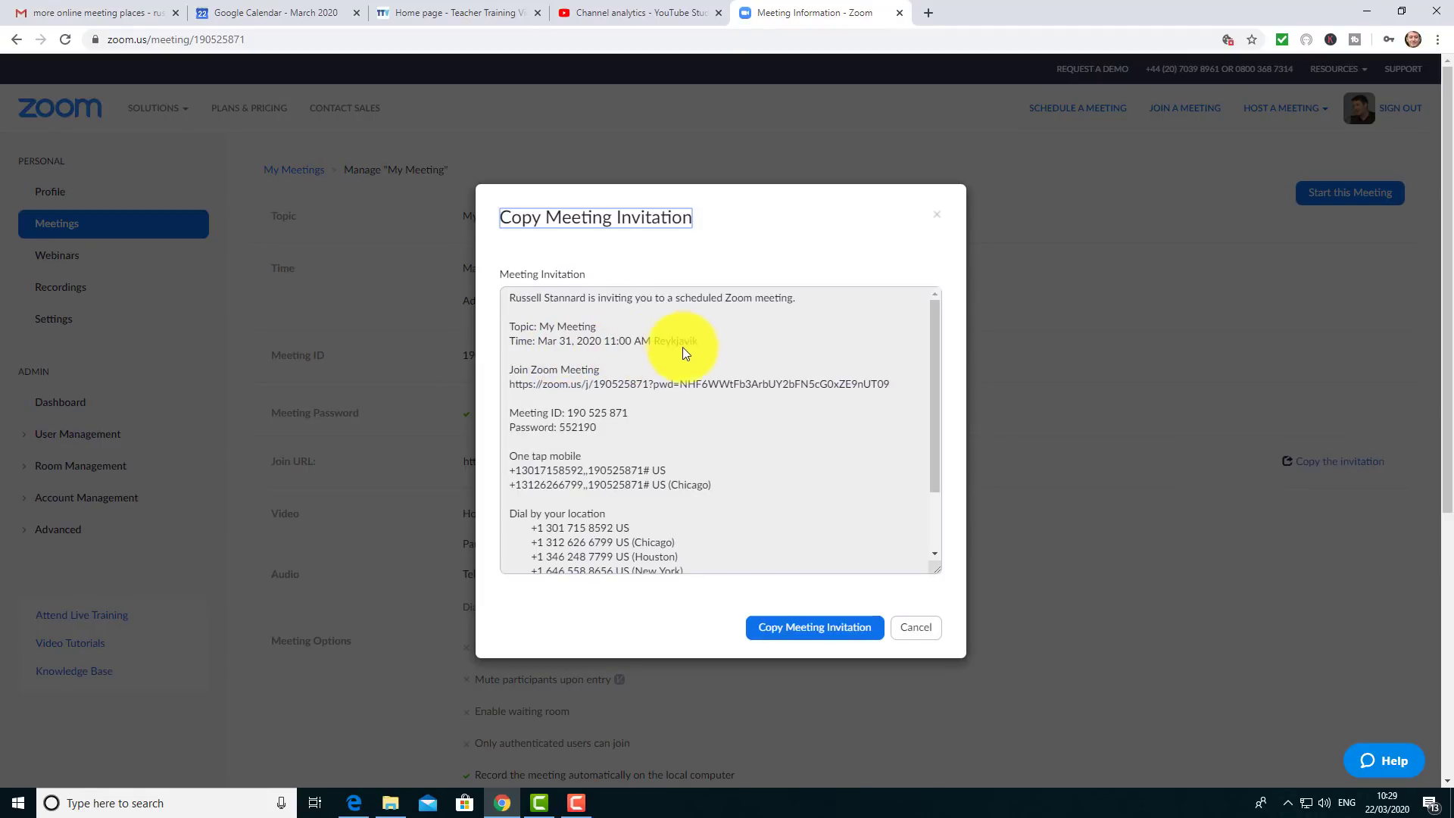
click(936, 223)
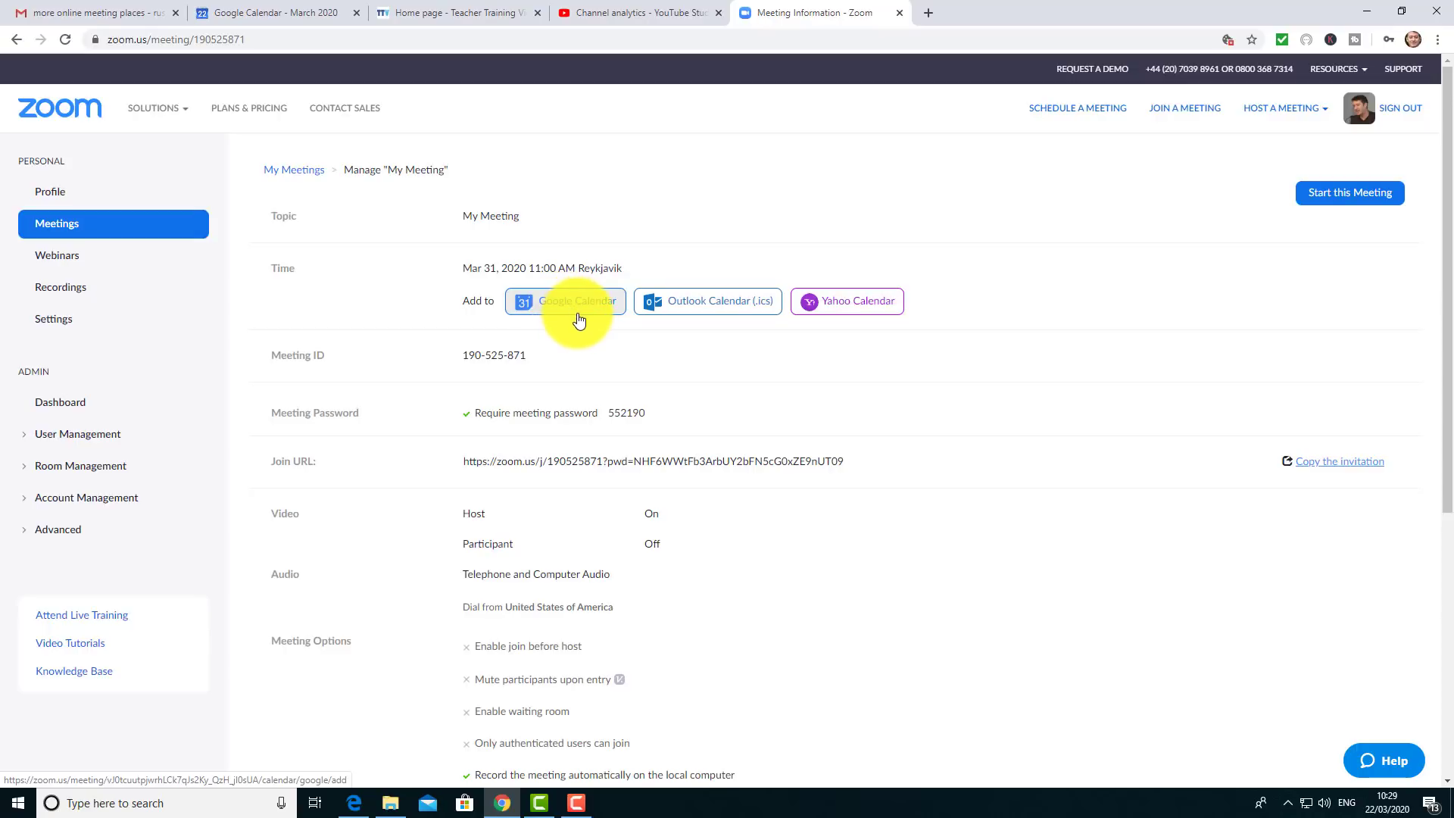
click(301, 179)
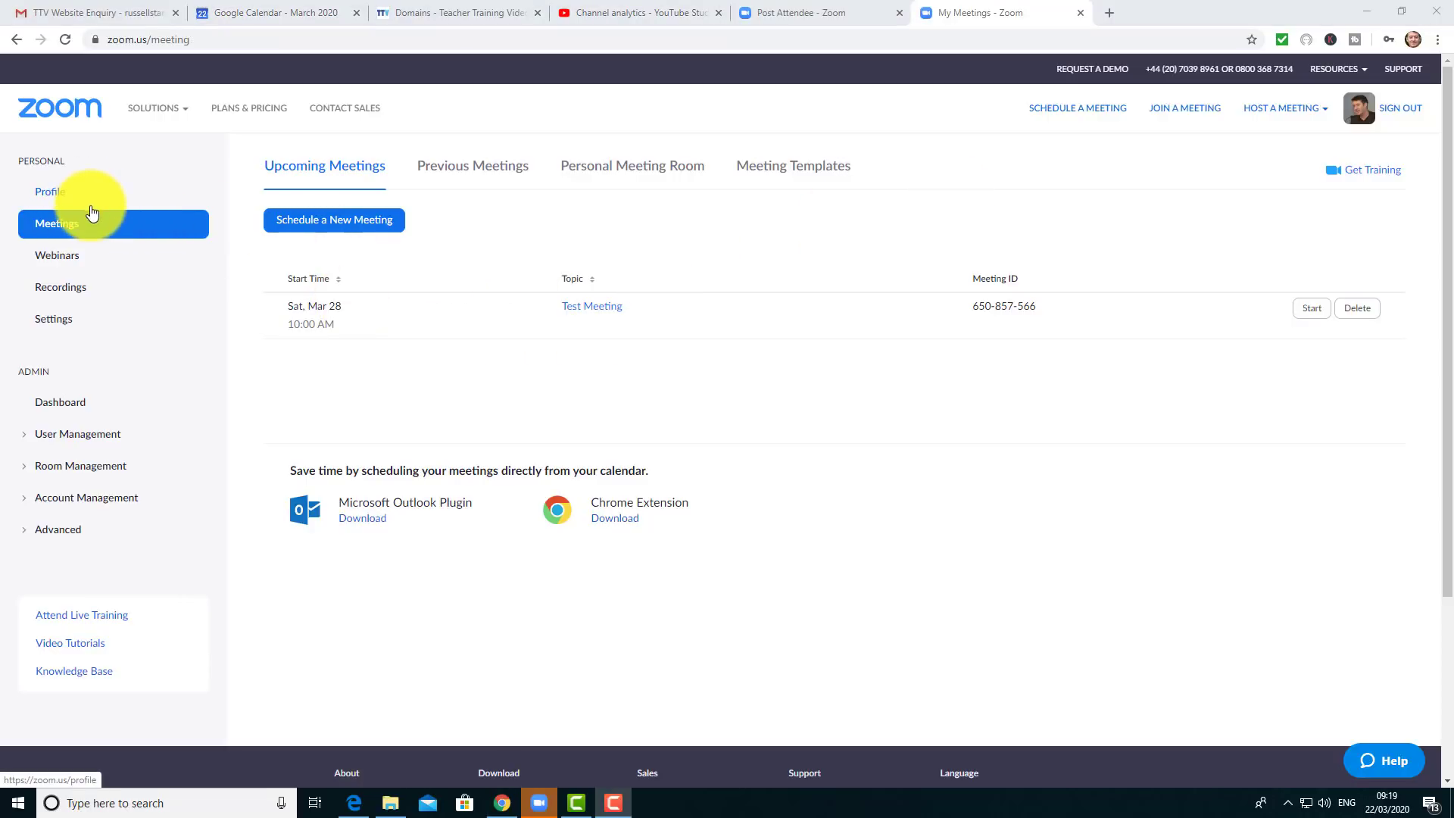
Open the personal settings, look over the recording options, and return to the meeting options.
click(55, 321)
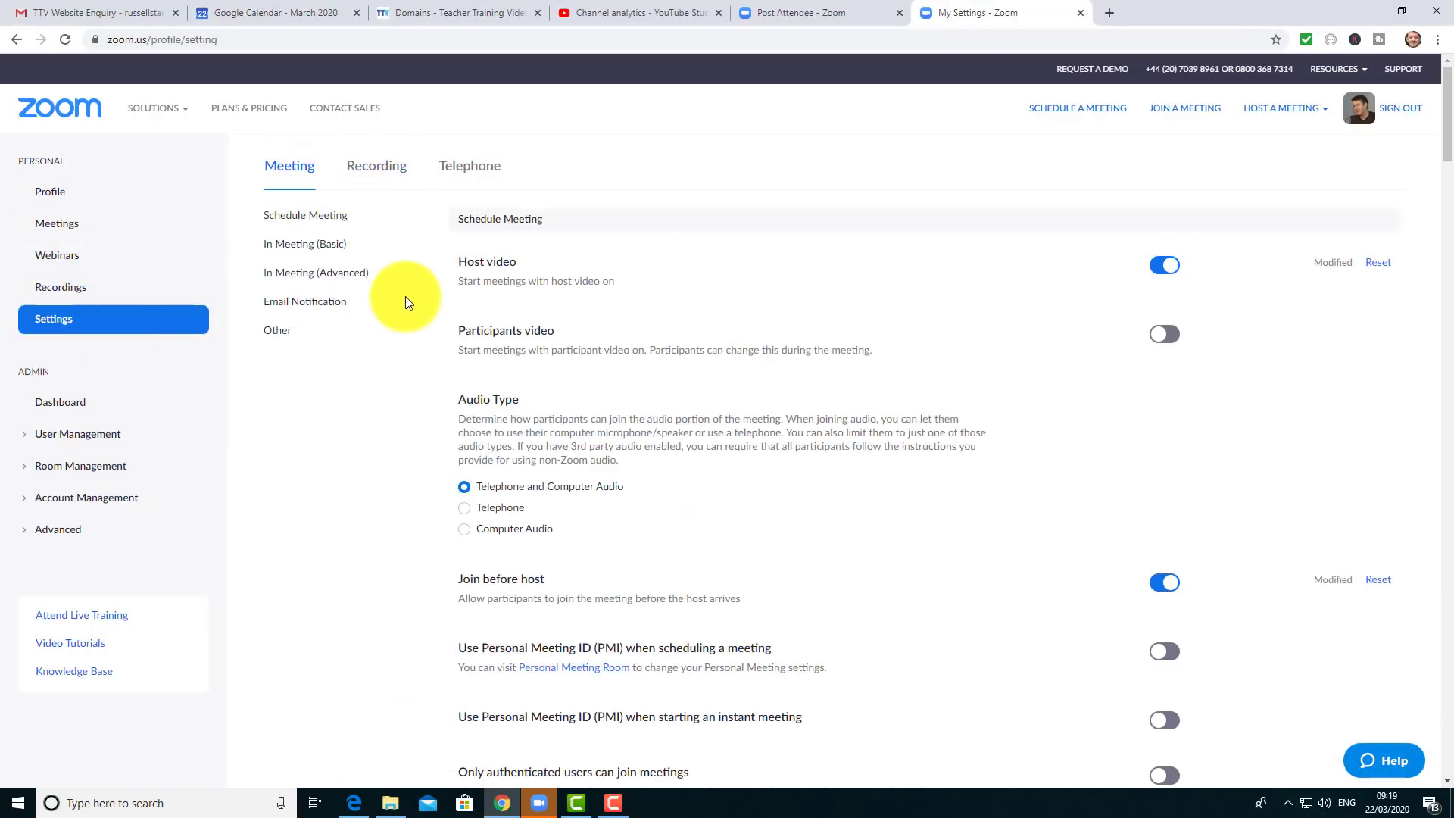
click(385, 172)
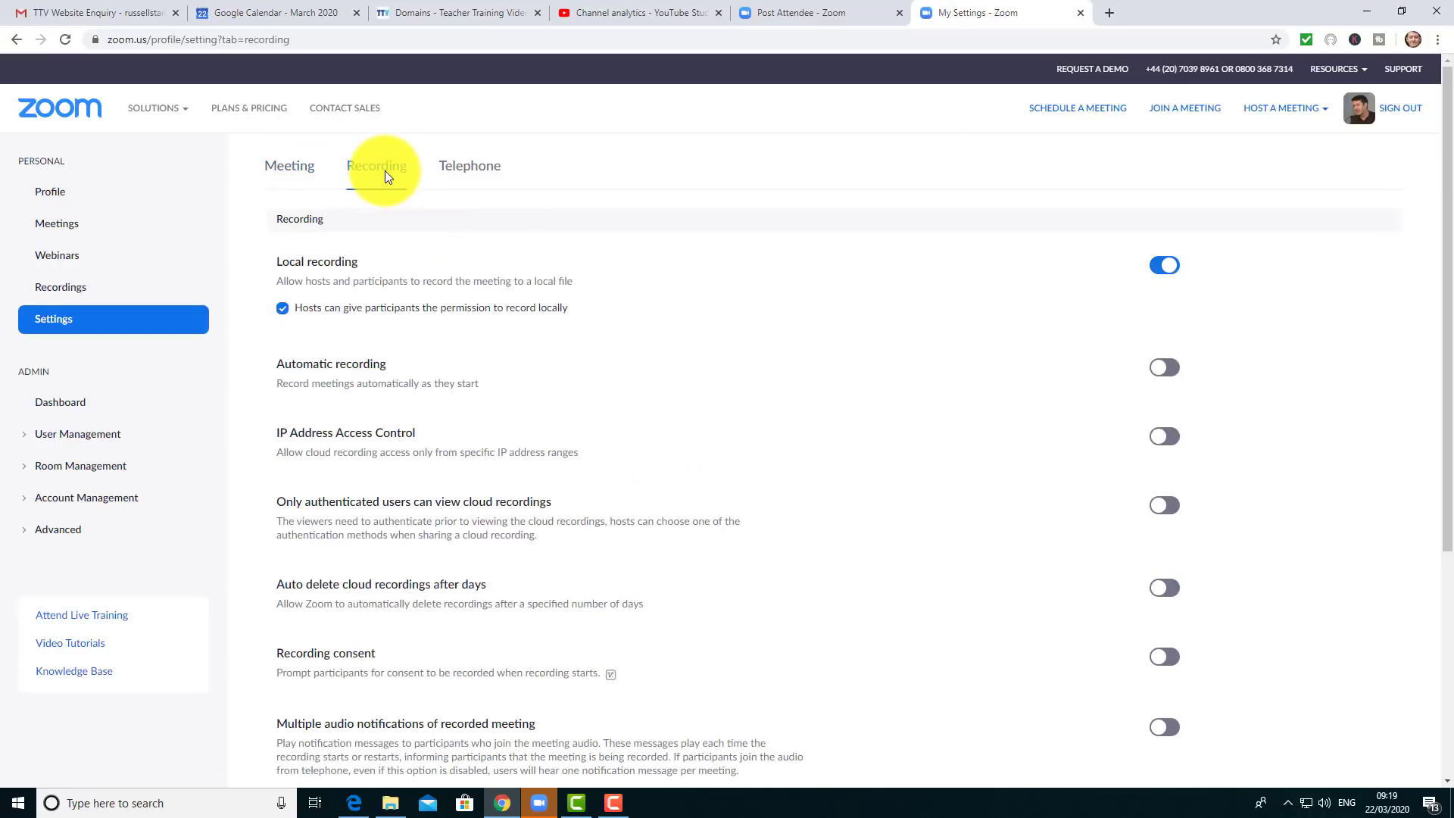
click(293, 166)
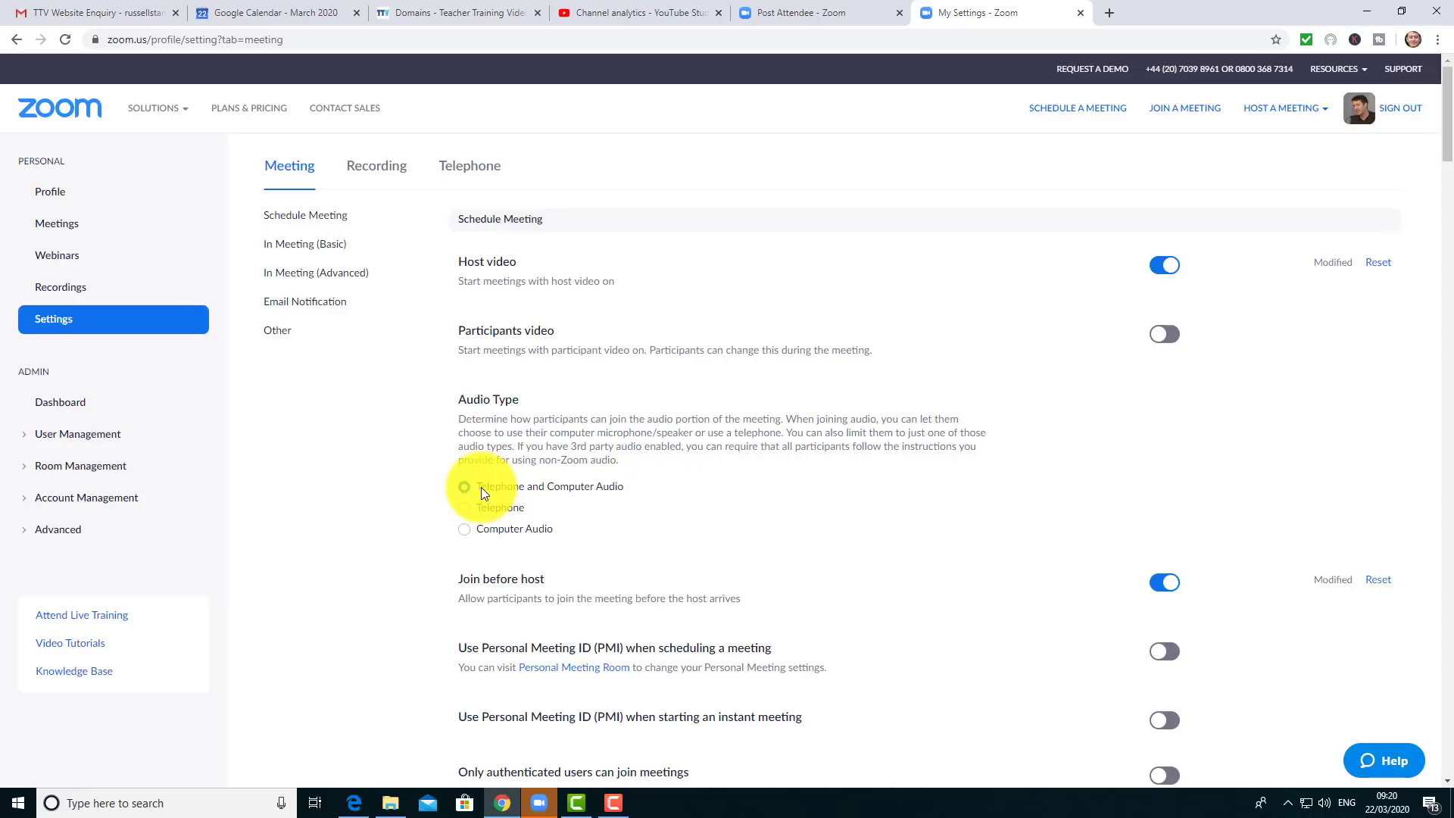
Try out the Mute participants upon entry setting by enabling it and disabling it again.
scroll(975, 308, down, 2)
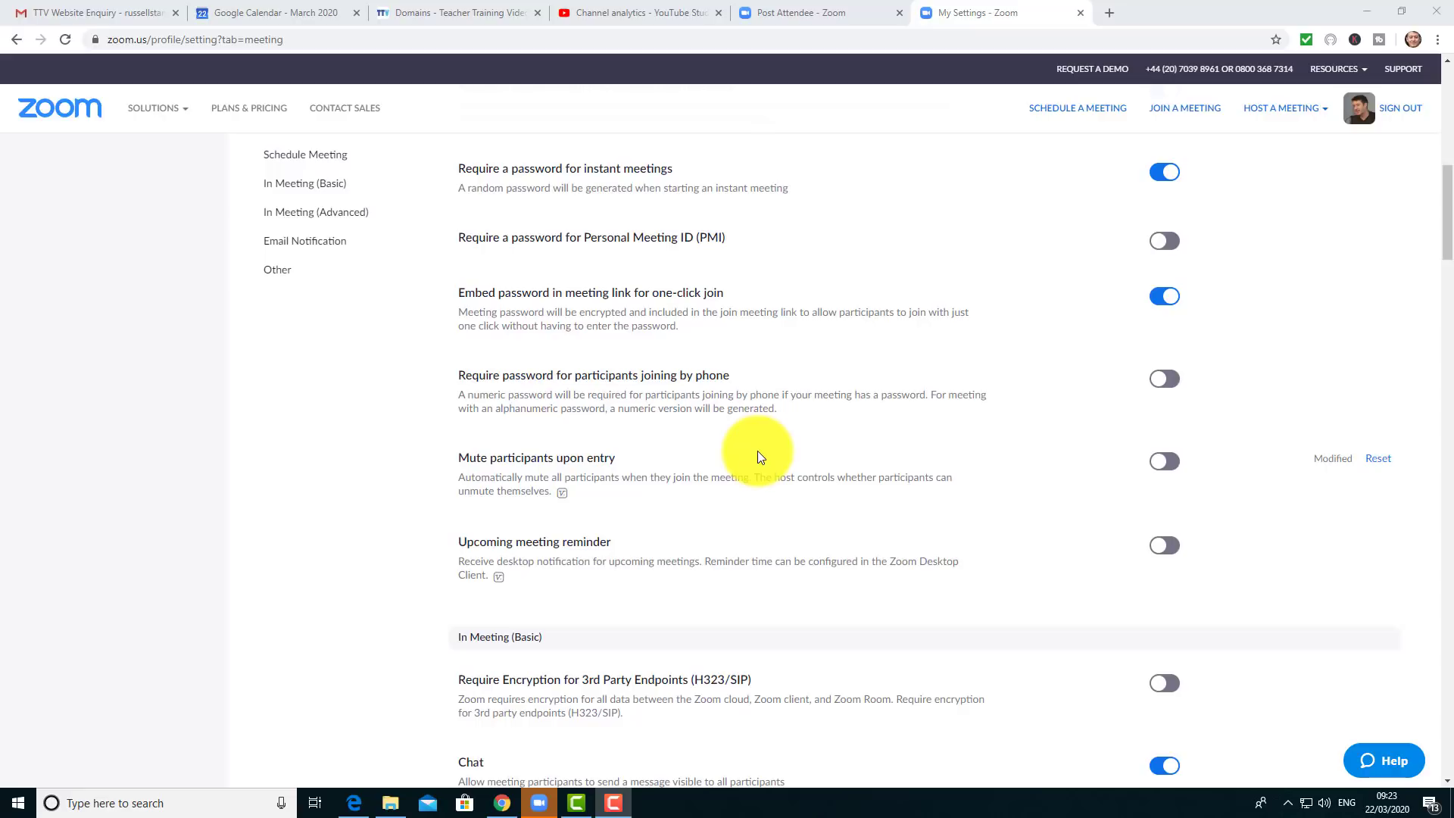
click(1171, 462)
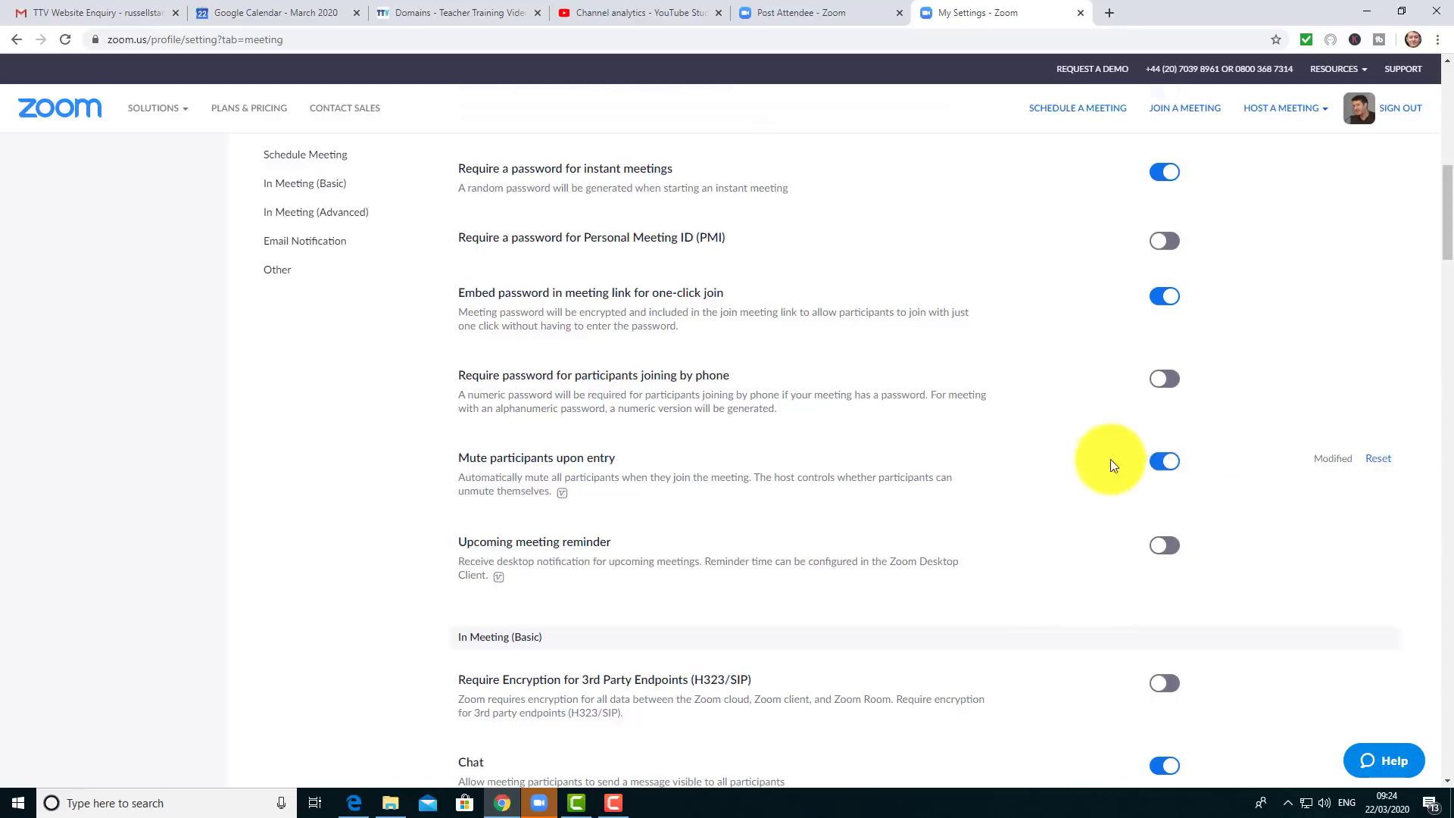
click(1156, 461)
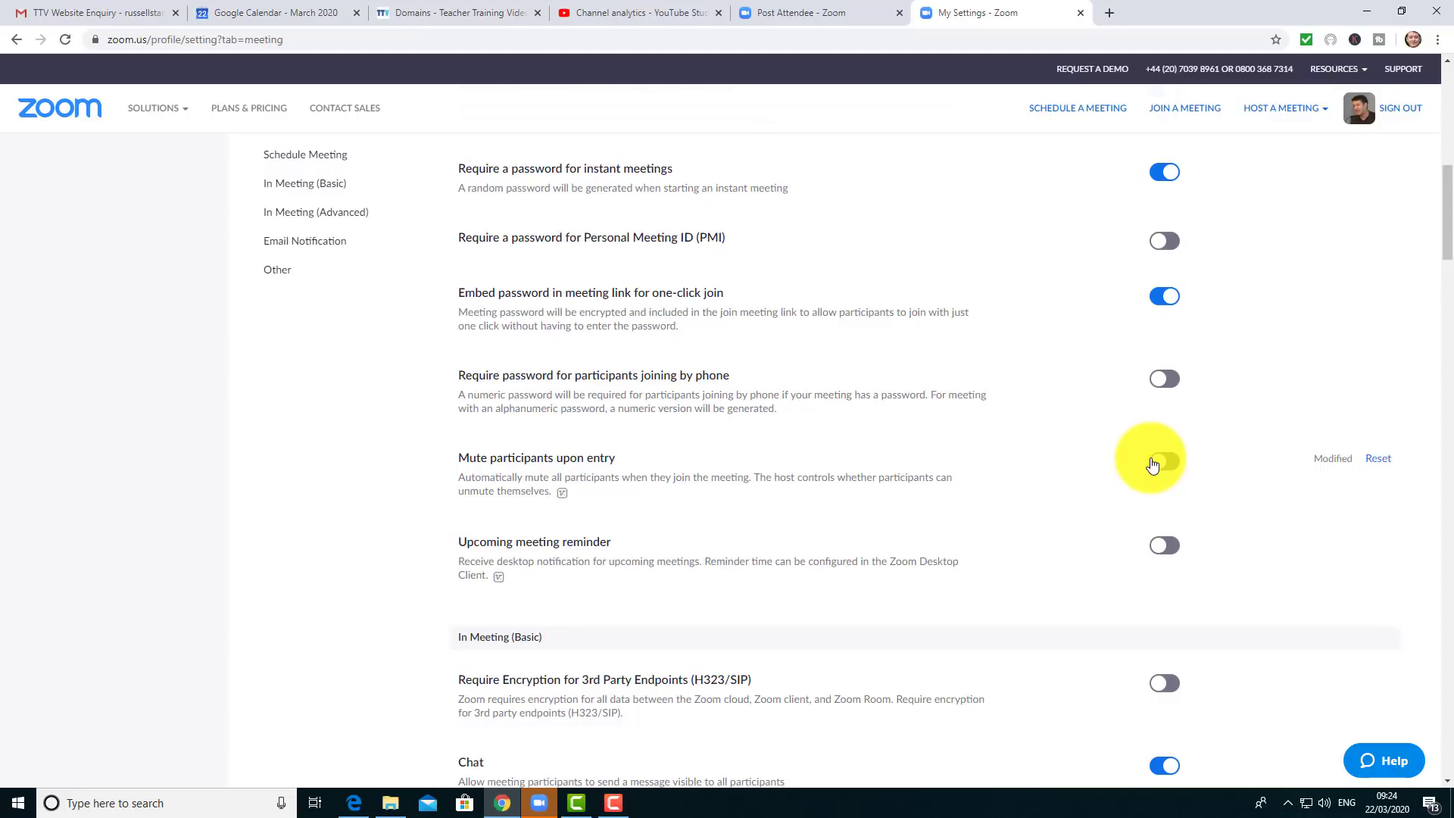
Enable the sound played when participants join or leave, and set it to Heard by host only.
scroll(1106, 445, down, 4)
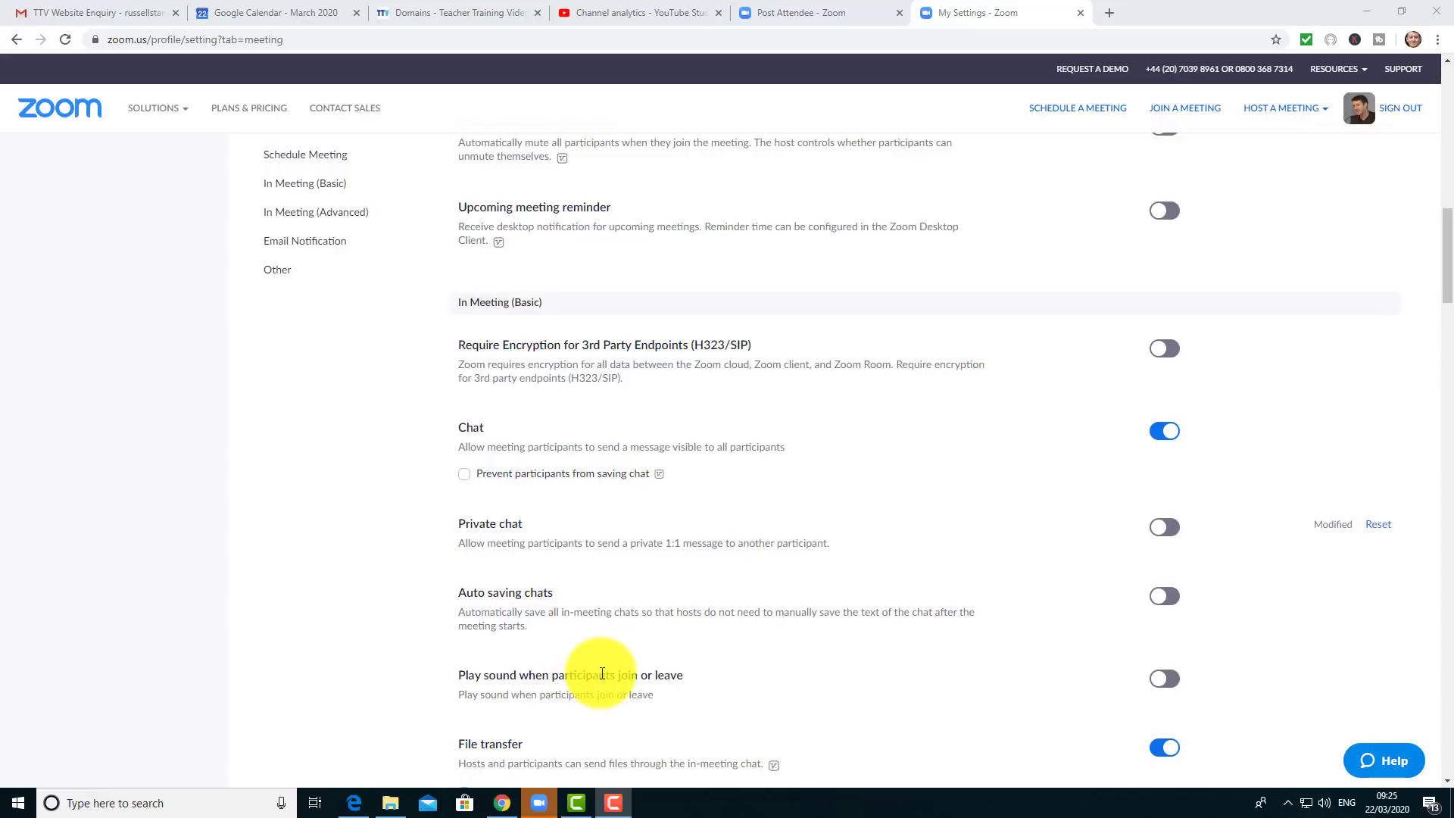
click(1177, 685)
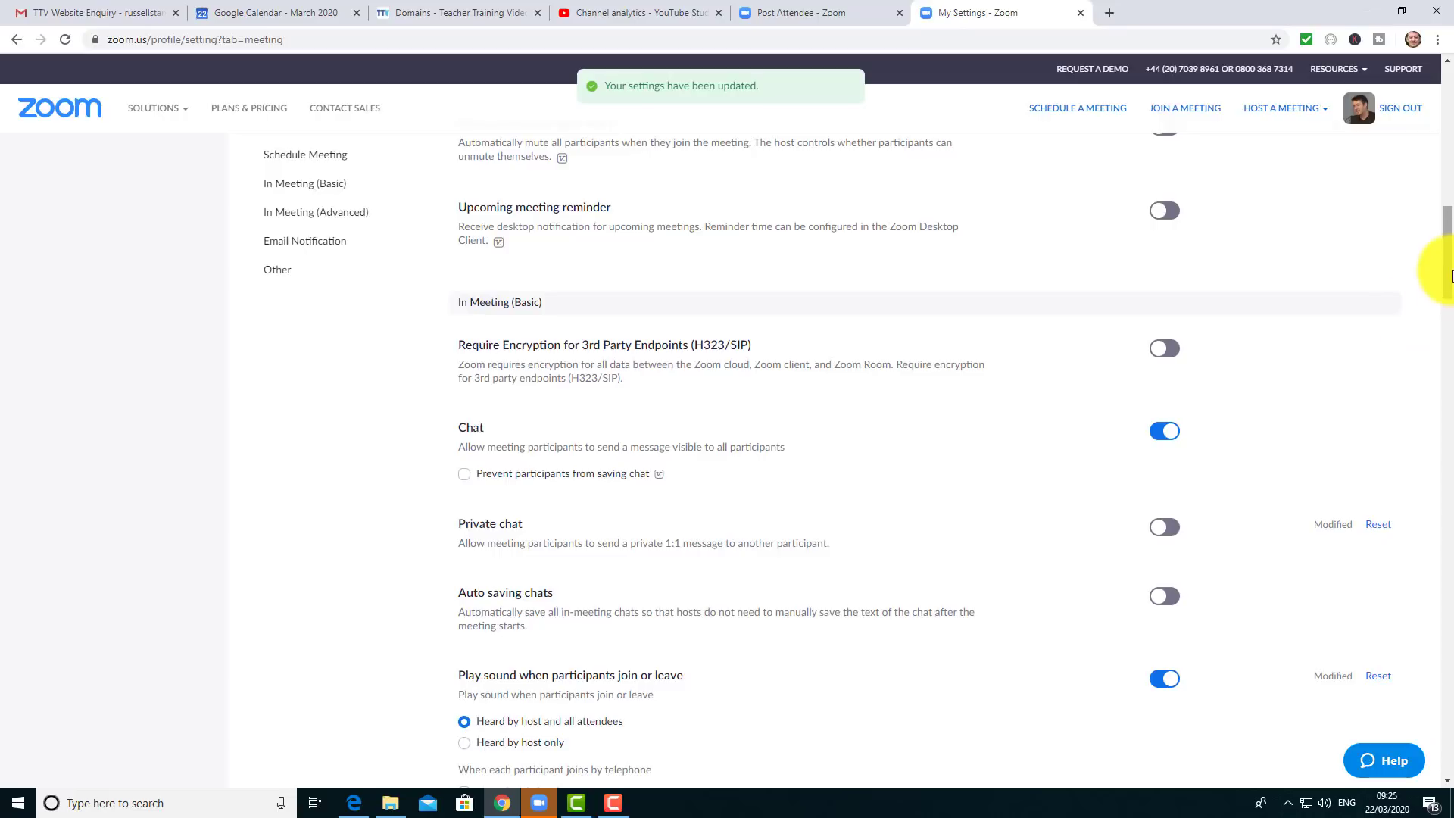
scroll(1438, 276, down, 3)
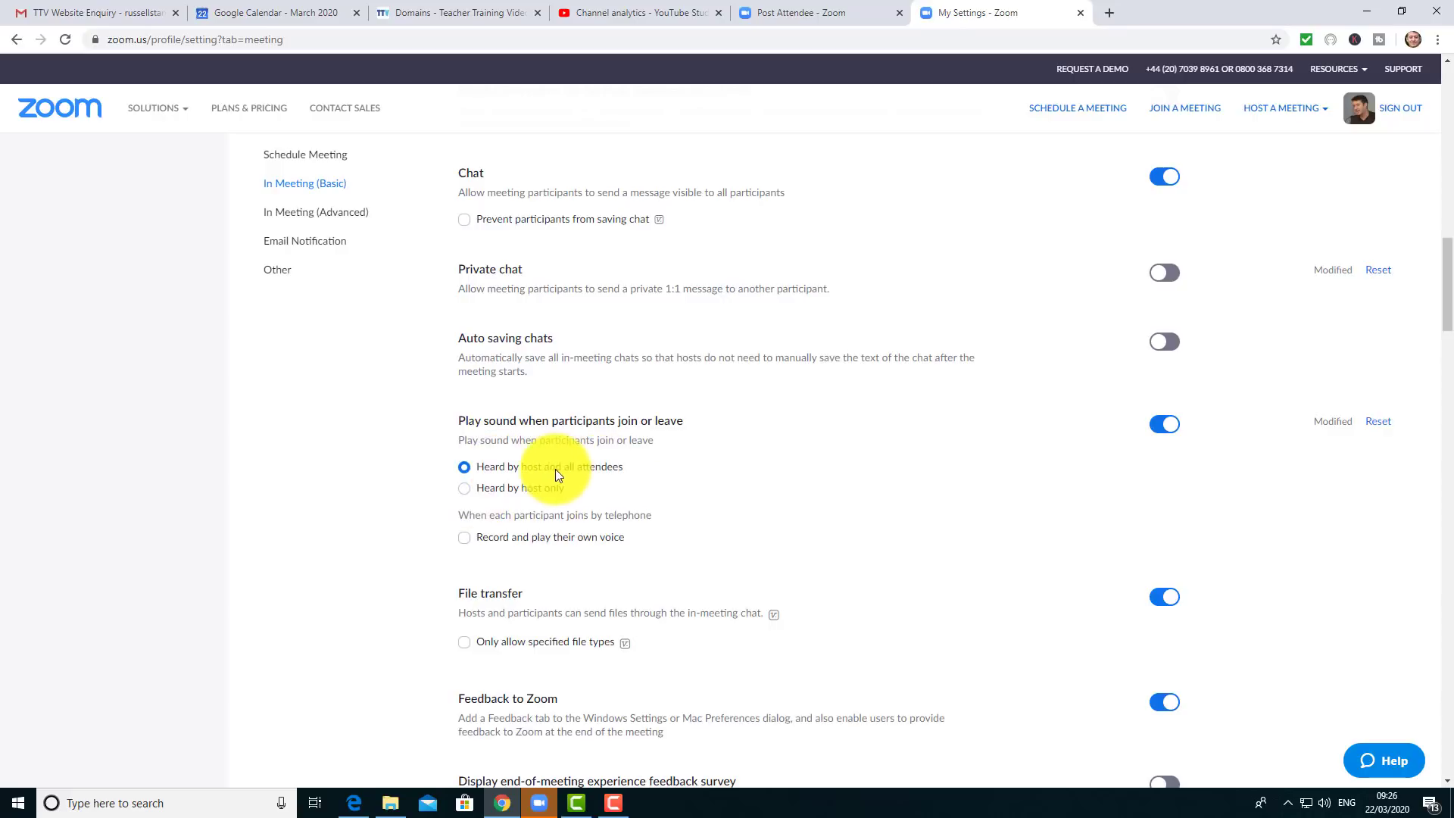
click(464, 491)
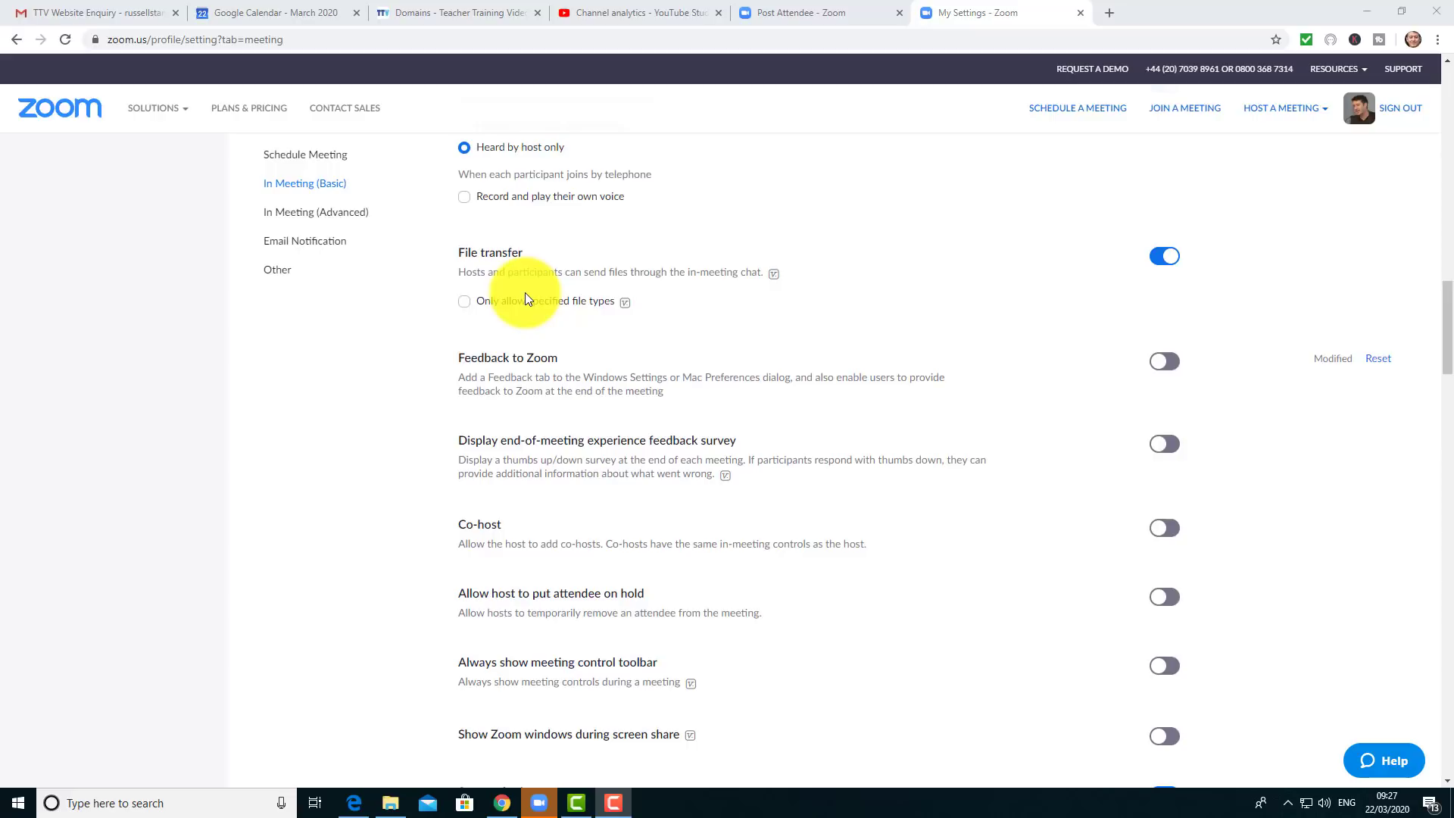
Try restricting who can share the screen to Host Only, and restore the All Participants option.
scroll(985, 430, down, 4)
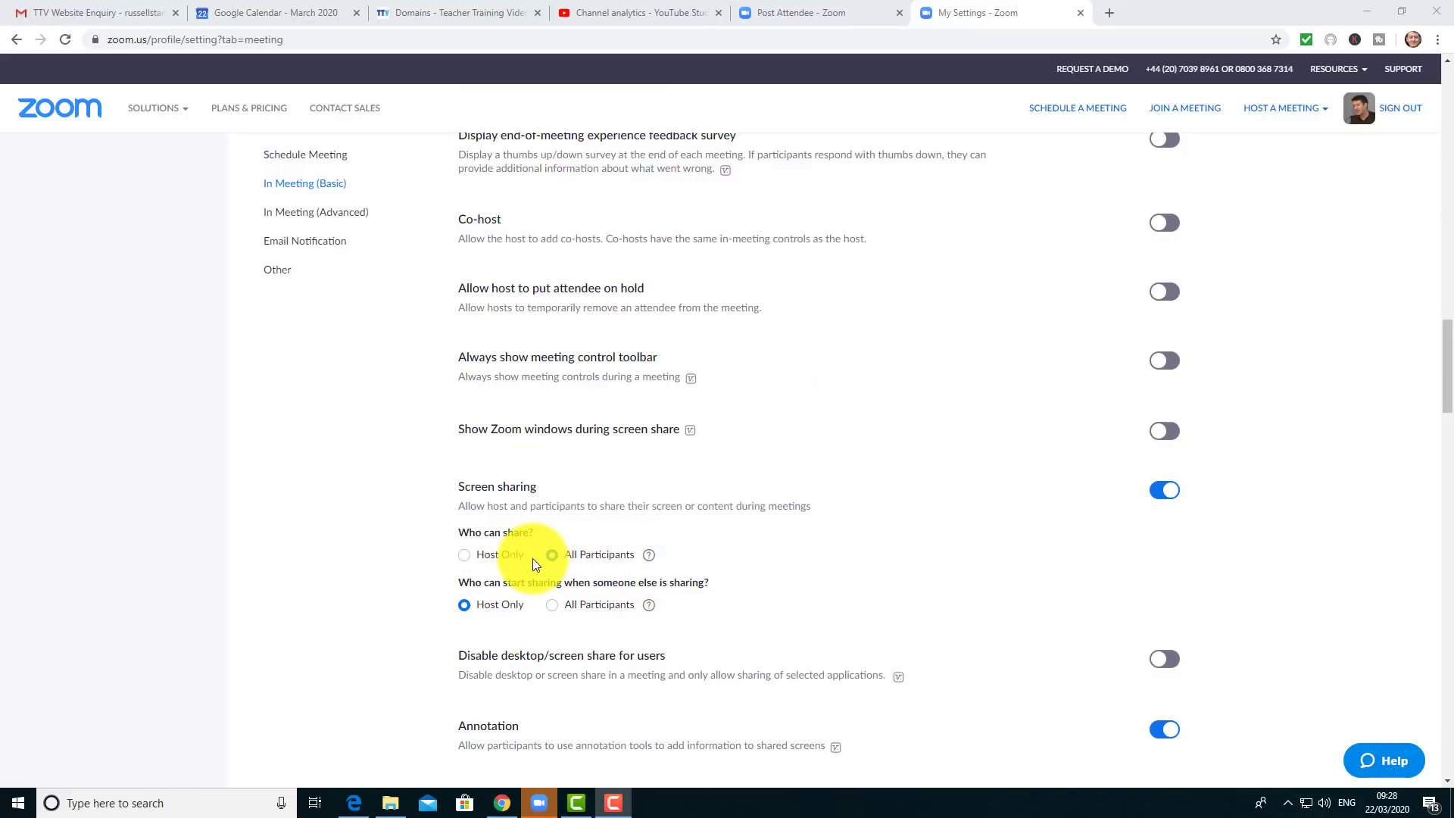
click(560, 560)
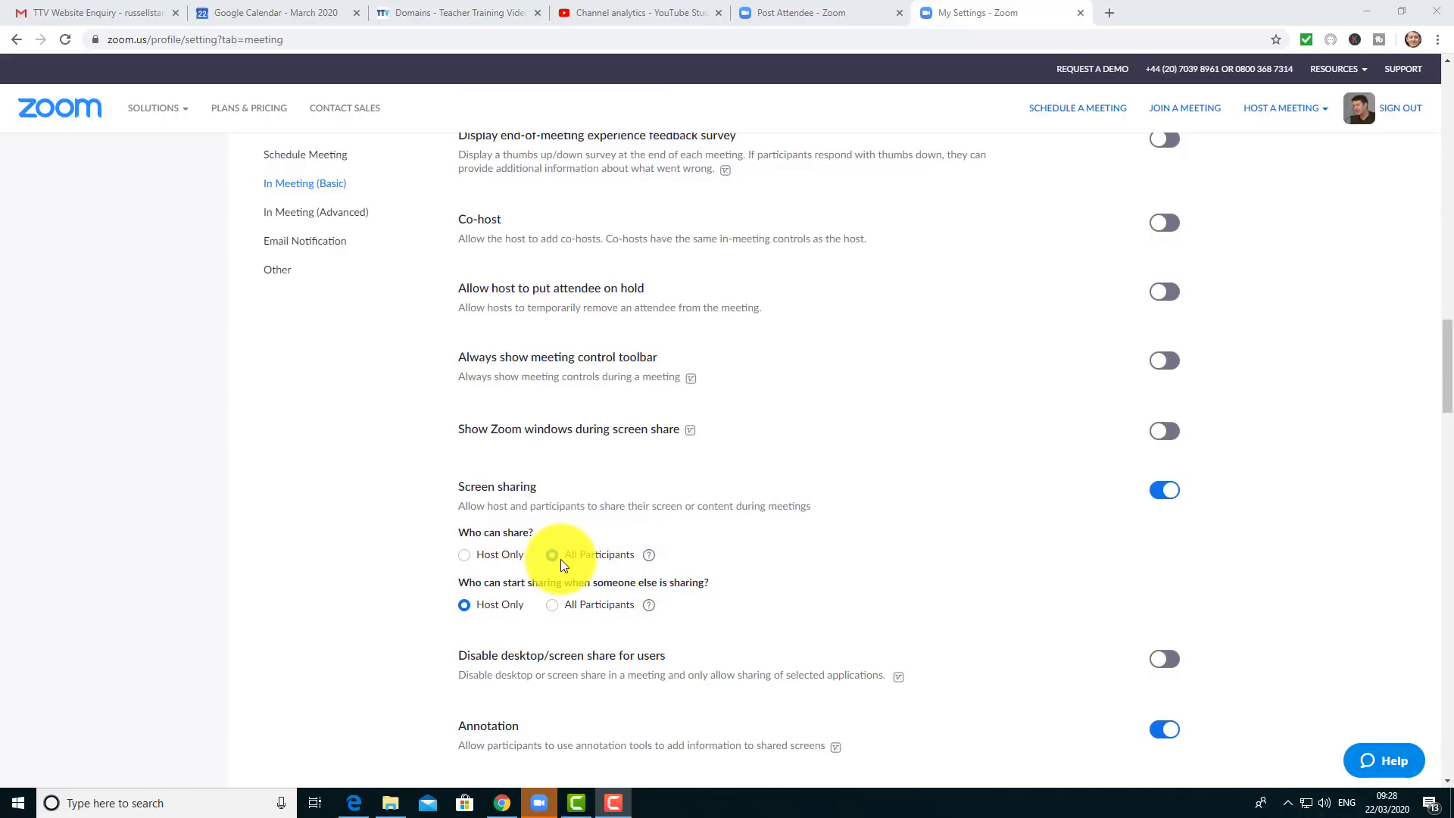
click(464, 557)
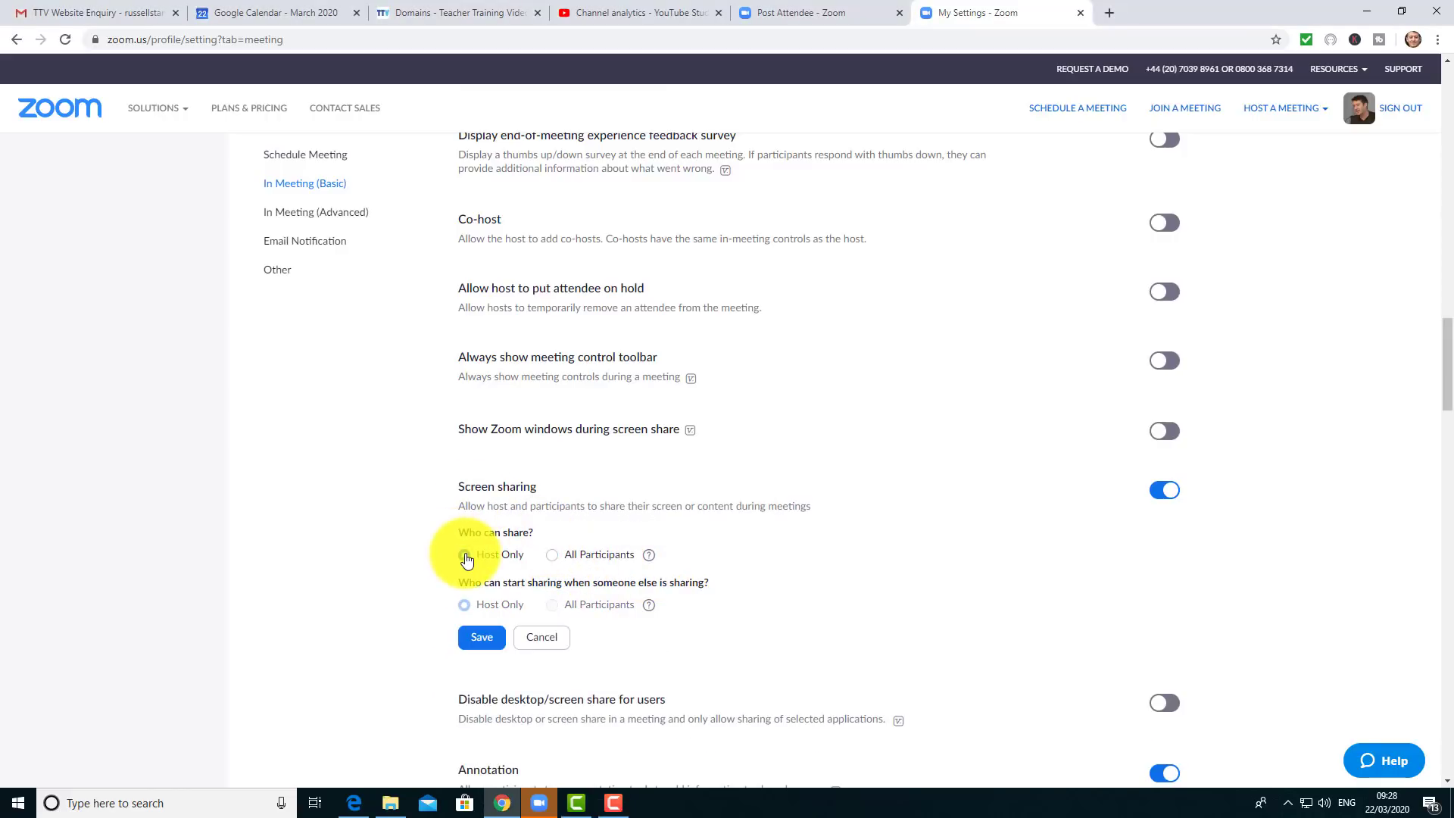
click(552, 561)
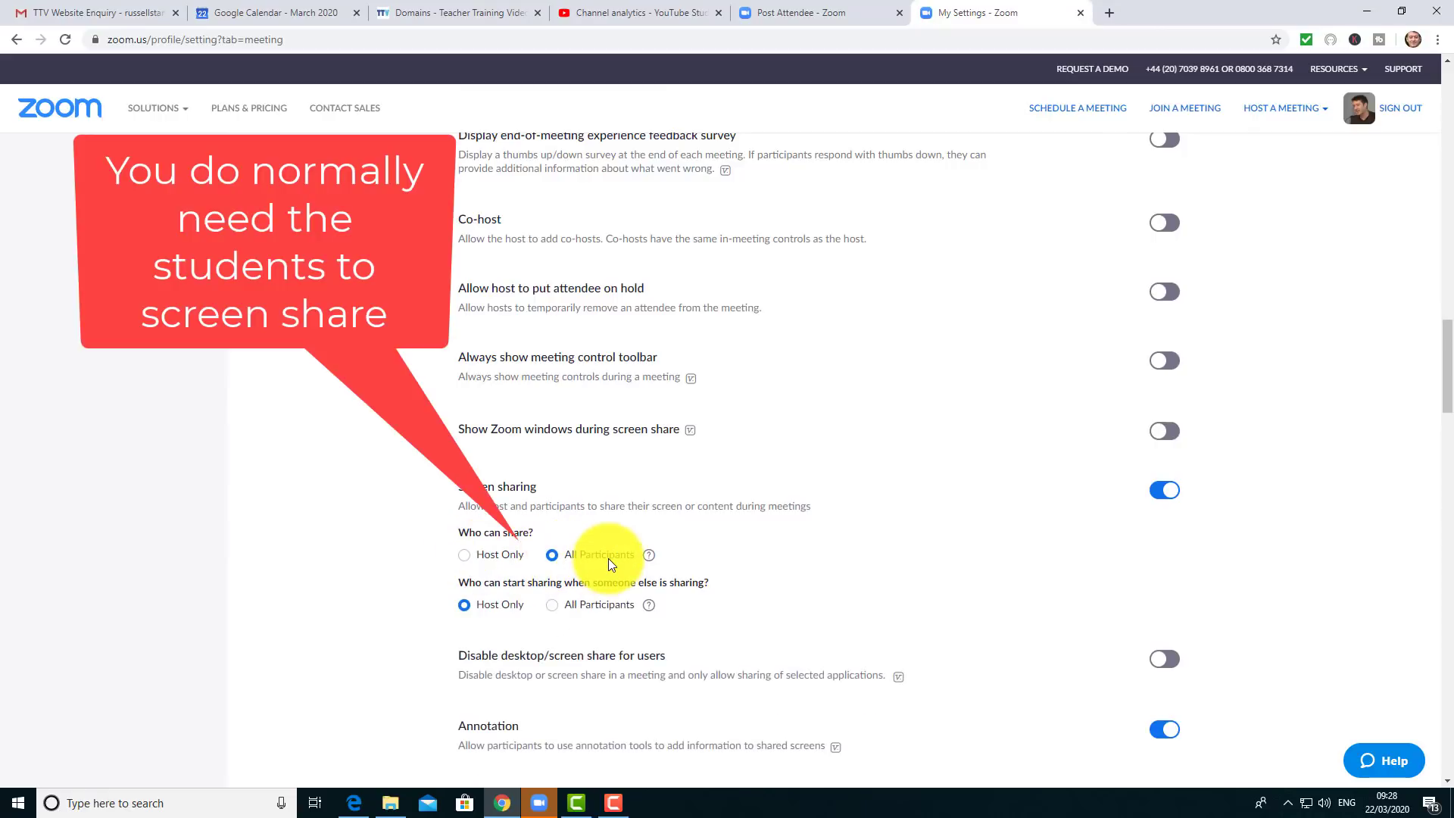
click(551, 556)
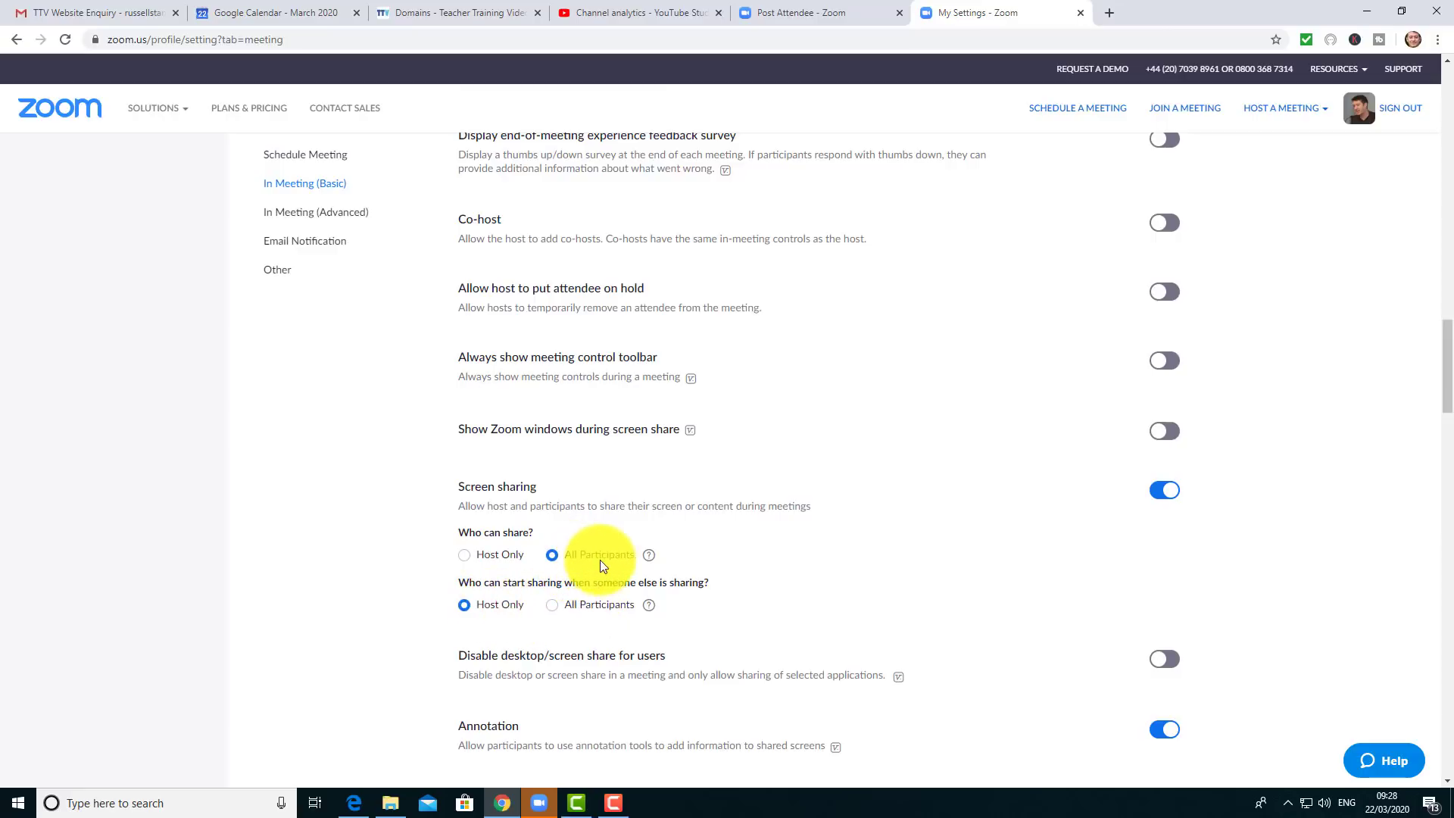
mouse_move(648, 561)
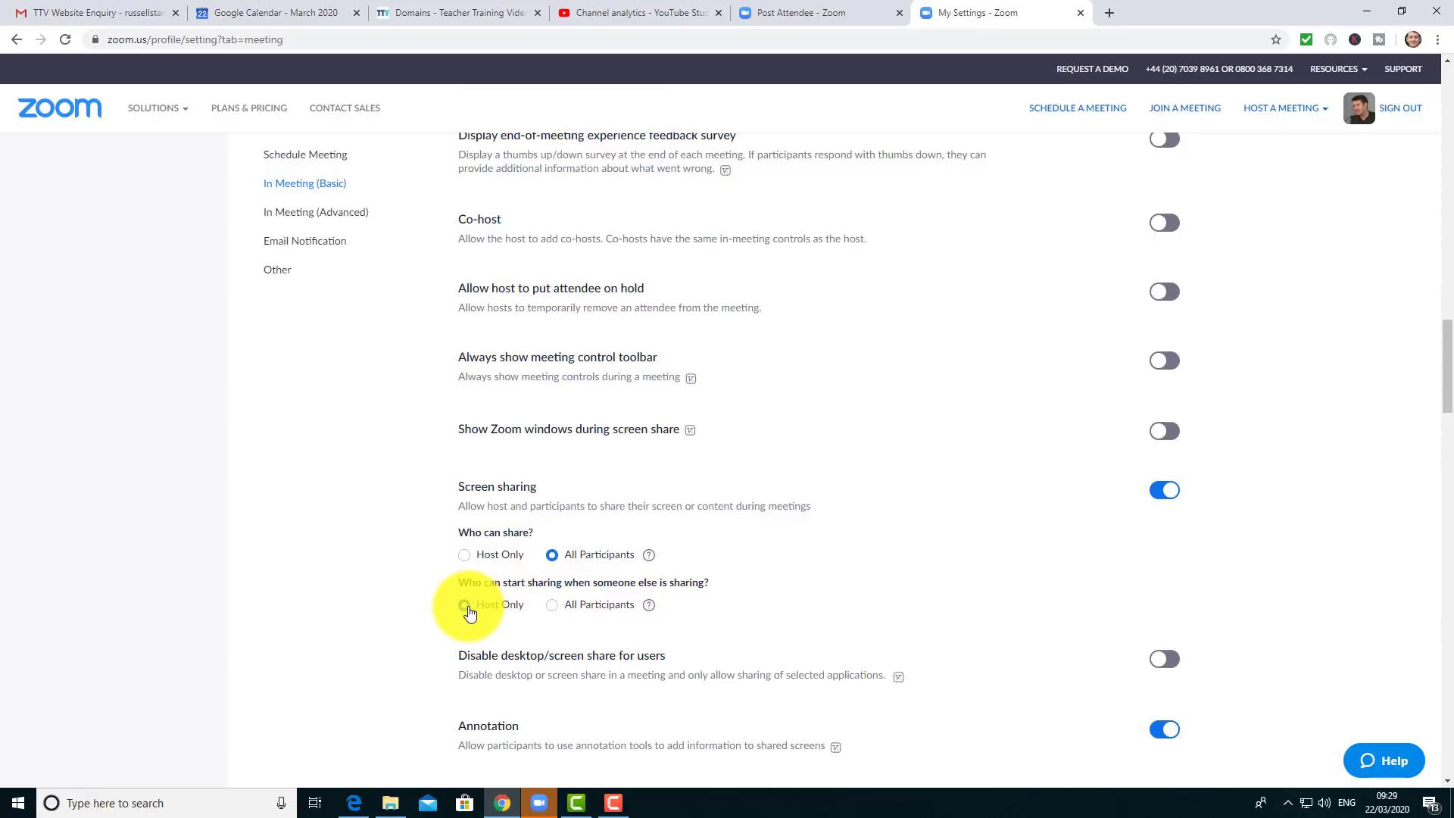
scroll(949, 356, down, 5)
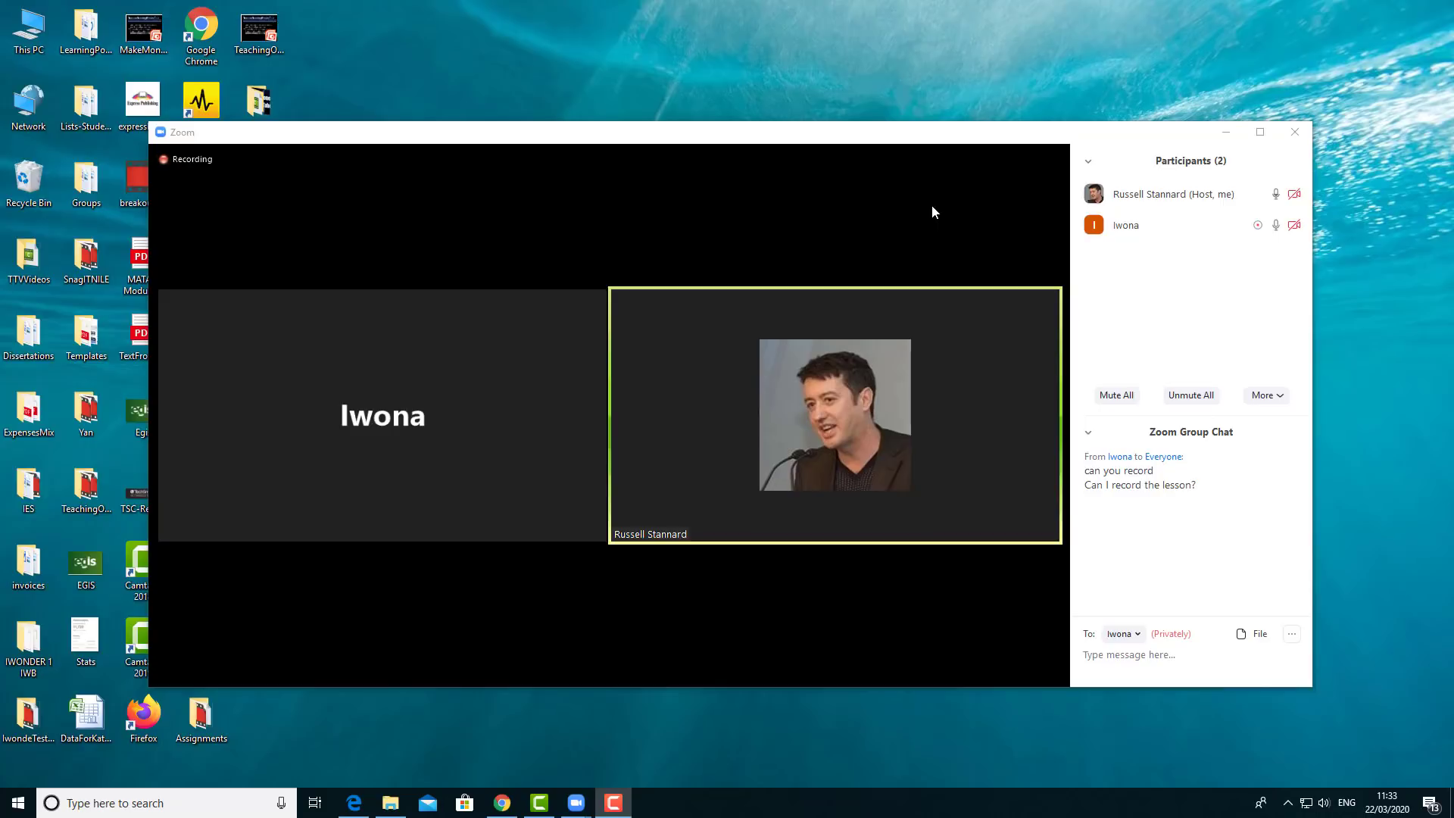
Switch to the running Zoom meeting and share a whiteboard with the participants.
mouse_move(769, 323)
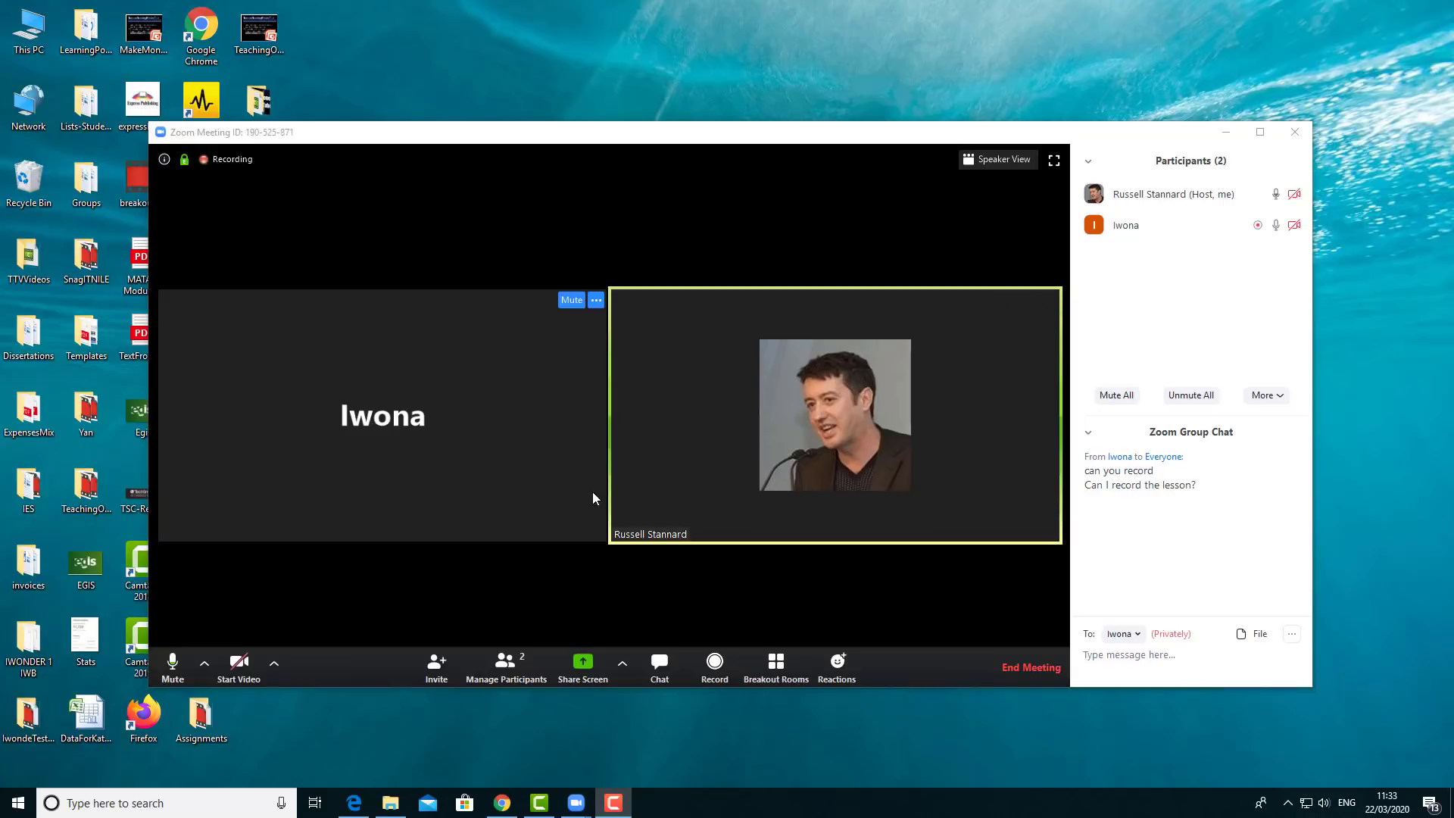
click(586, 674)
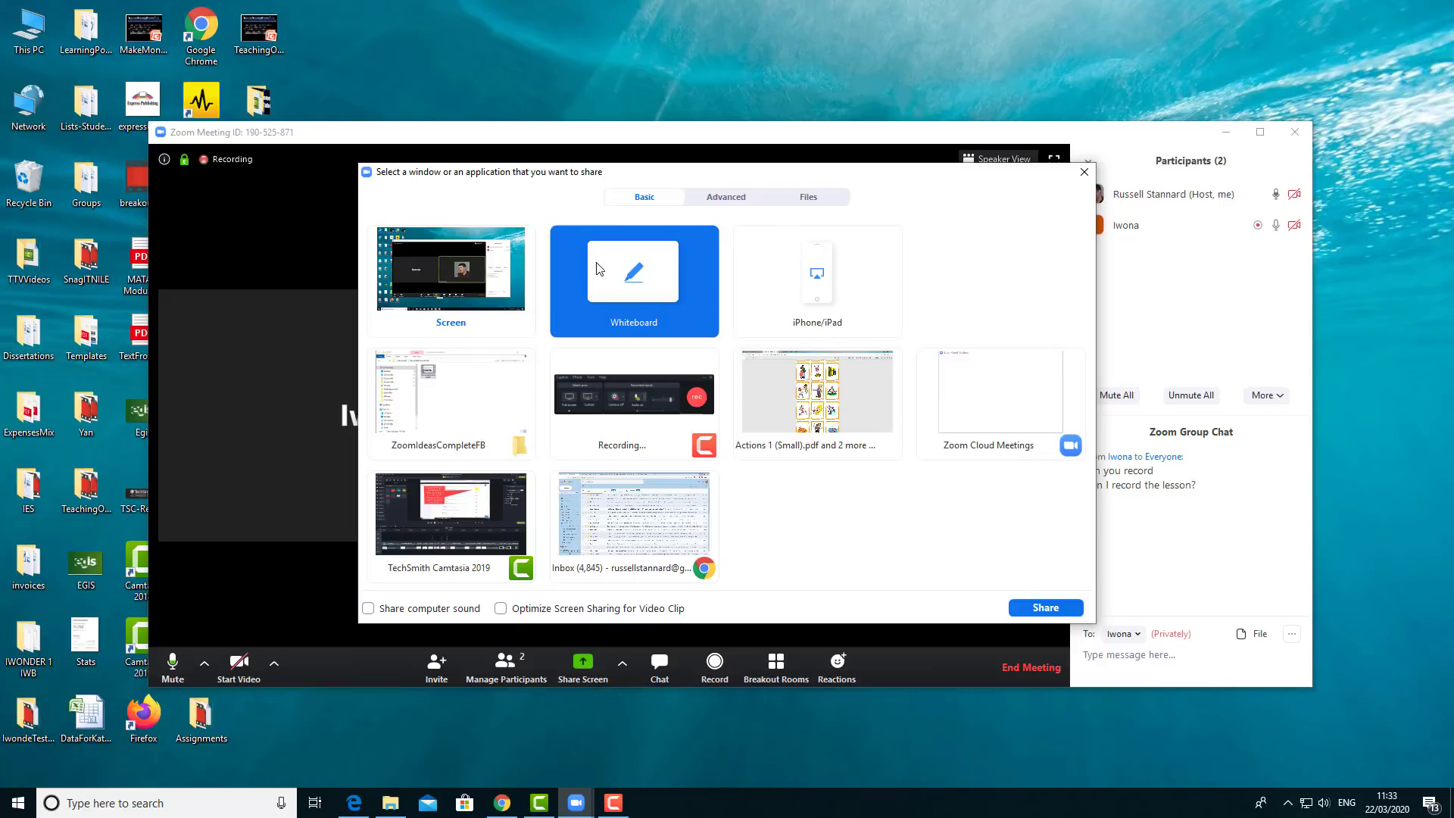
click(1048, 610)
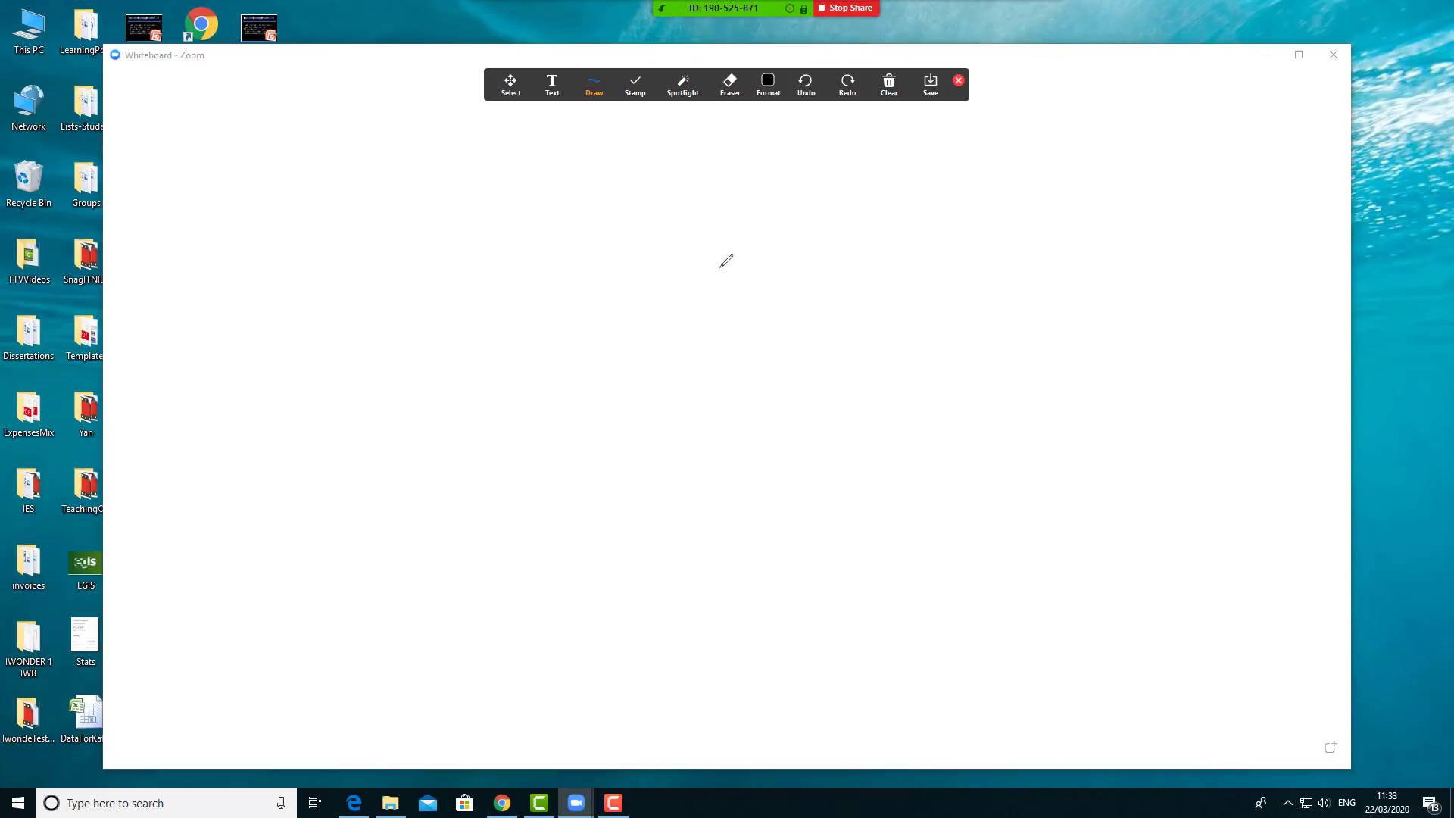
mouse_move(740, 45)
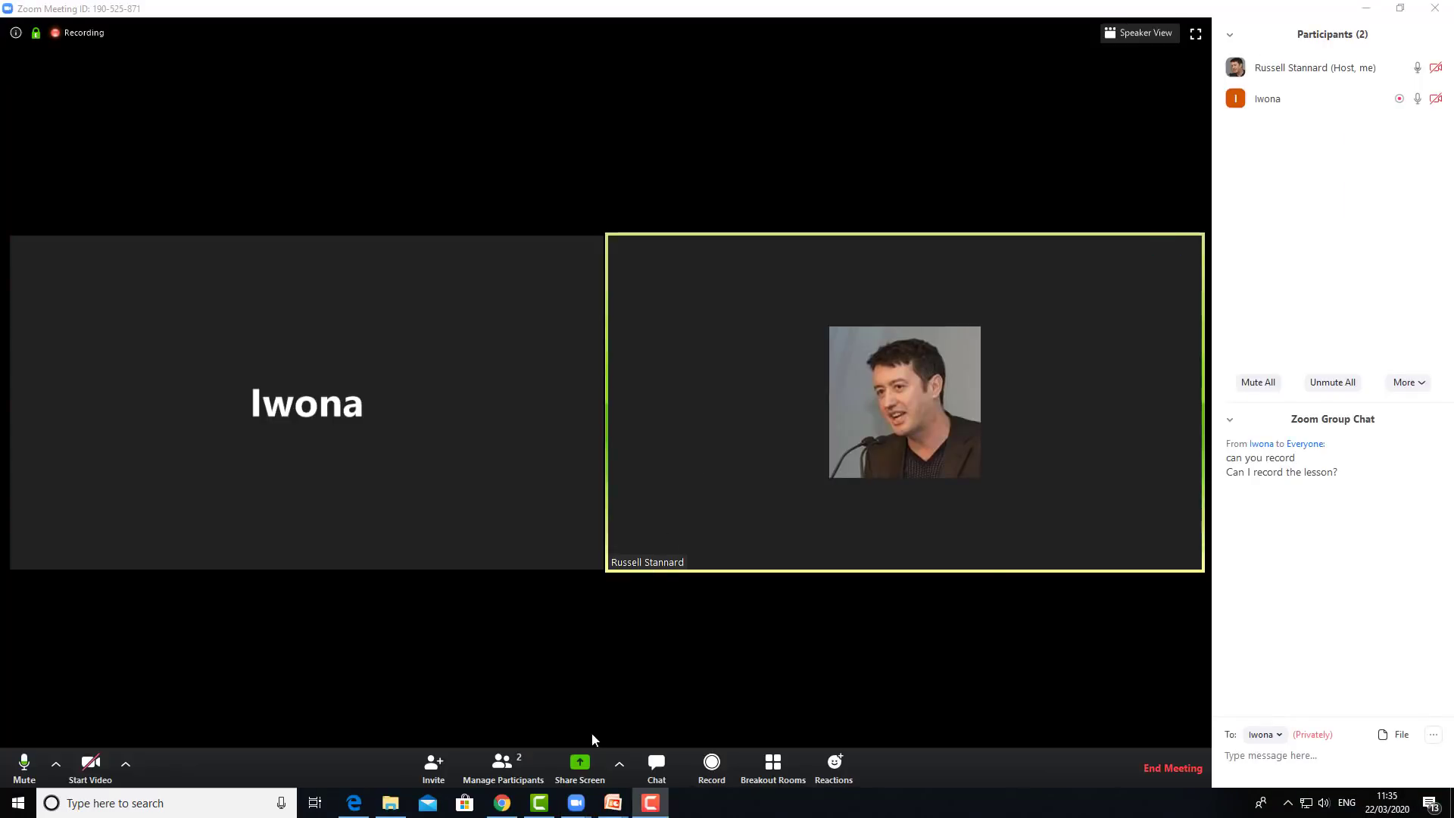
Share the TeachingOnline PowerPoint slide show window with the meeting participants.
click(575, 764)
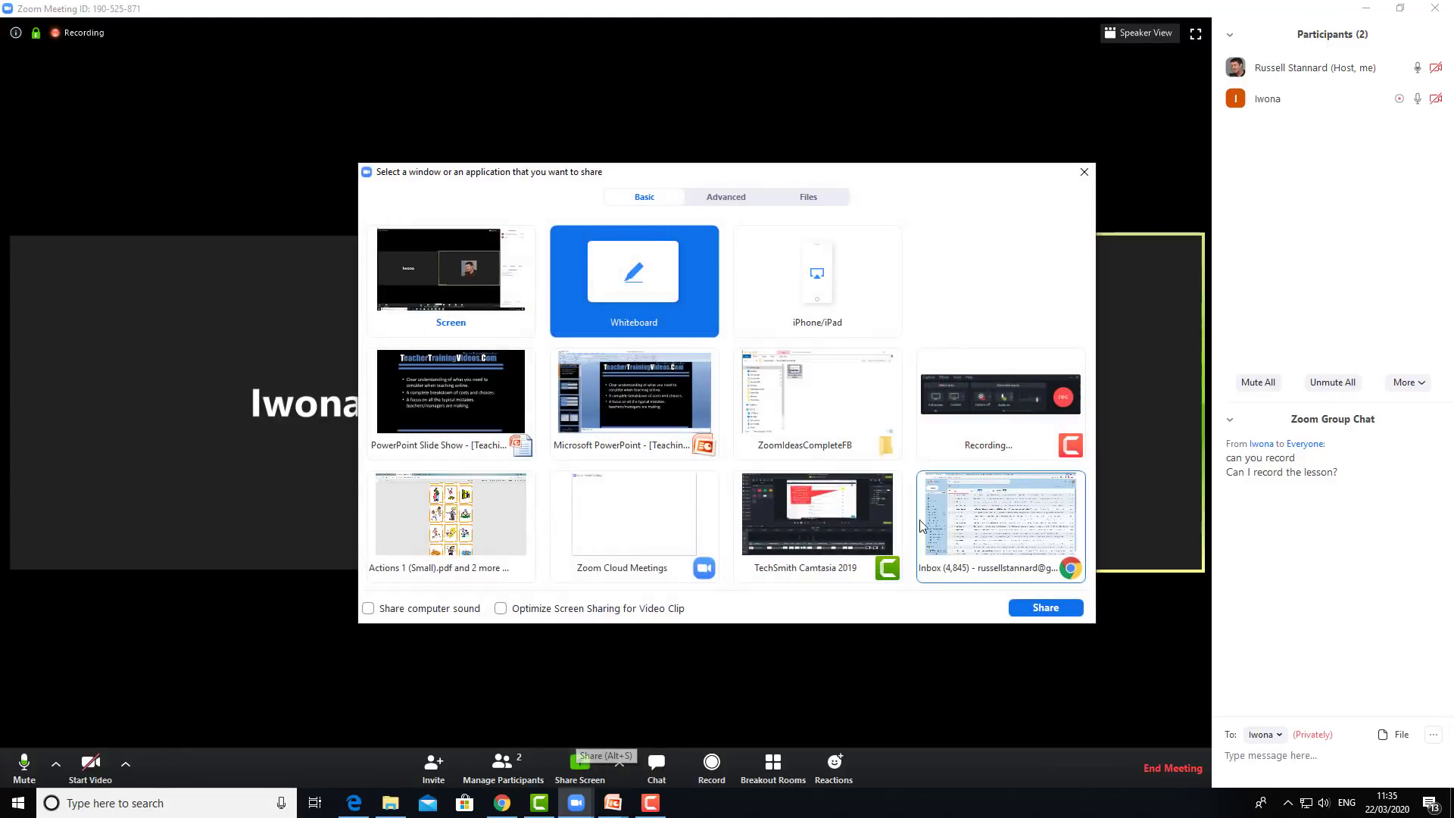
click(454, 394)
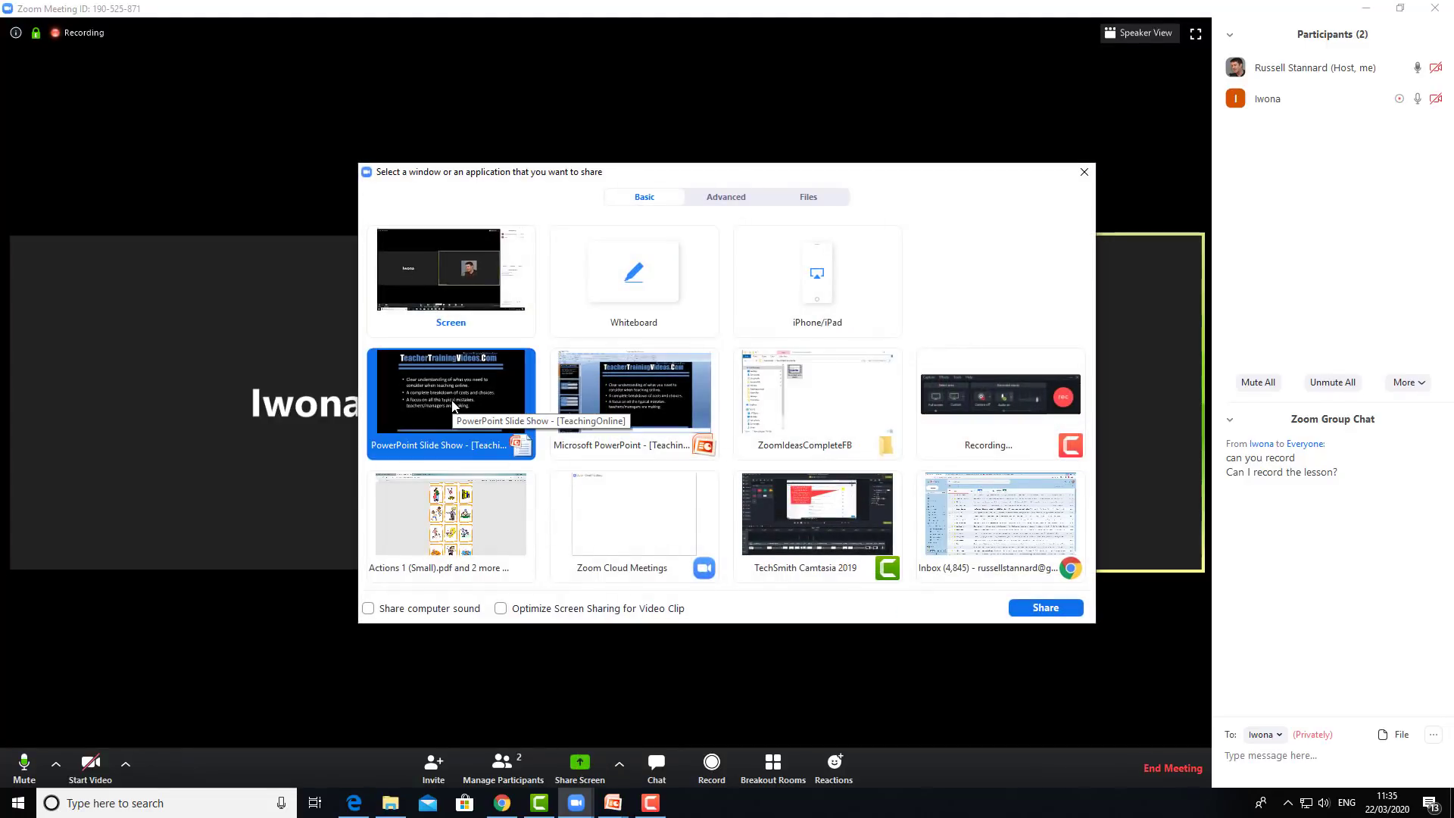
click(1049, 608)
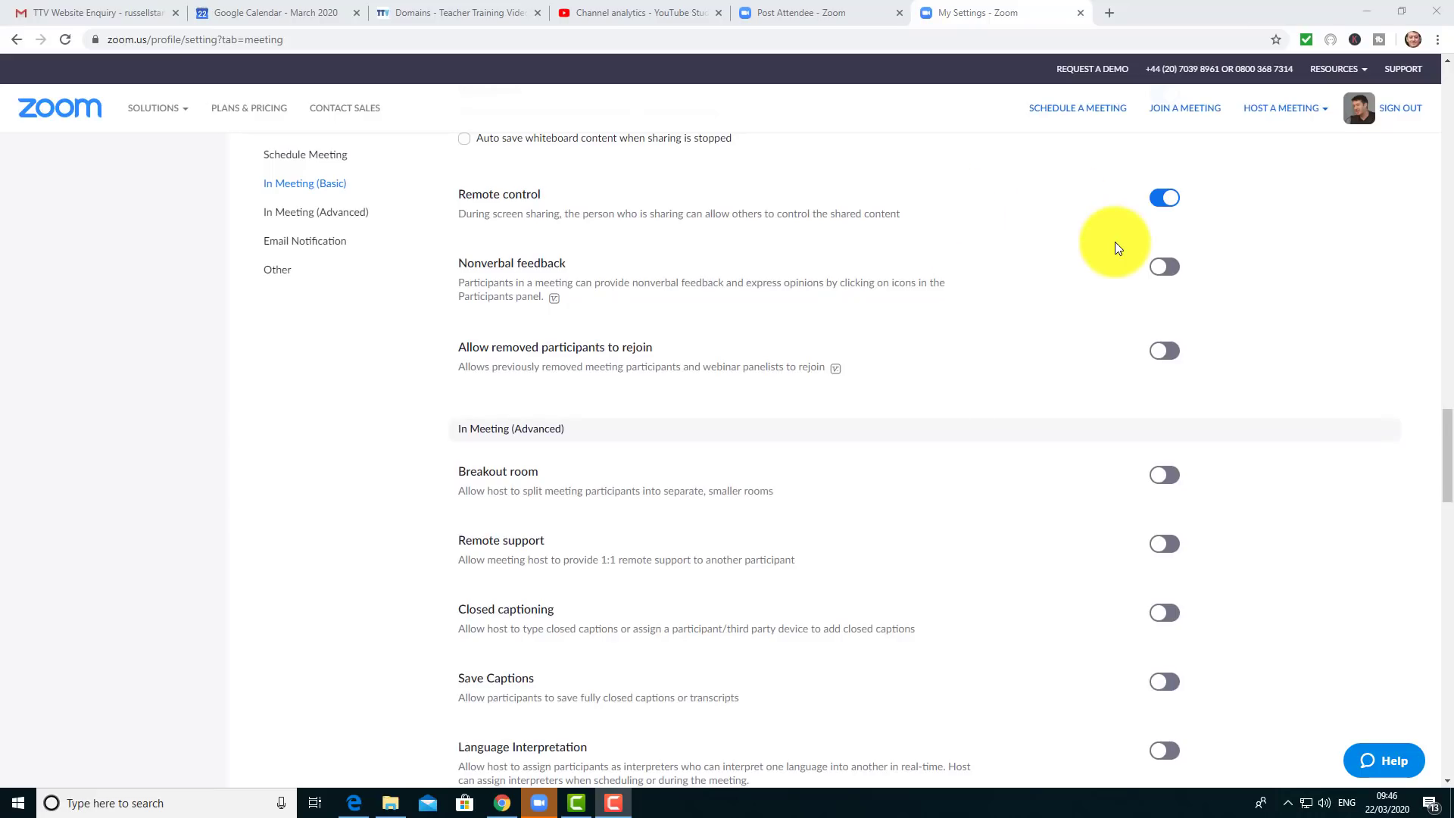
Enable Breakout room in the advanced in-meeting settings so the host can split participants into smaller rooms.
click(316, 218)
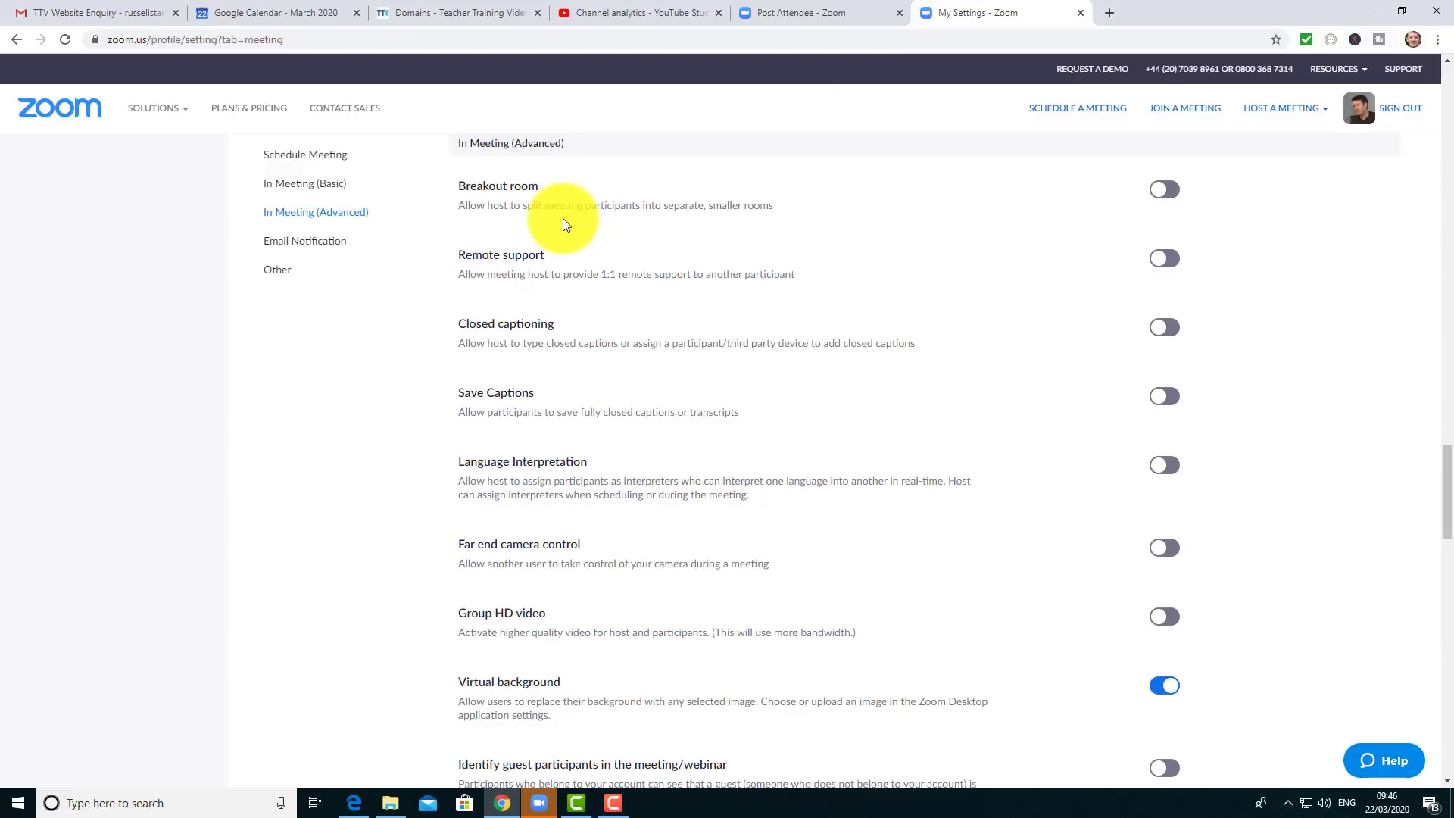
click(1183, 189)
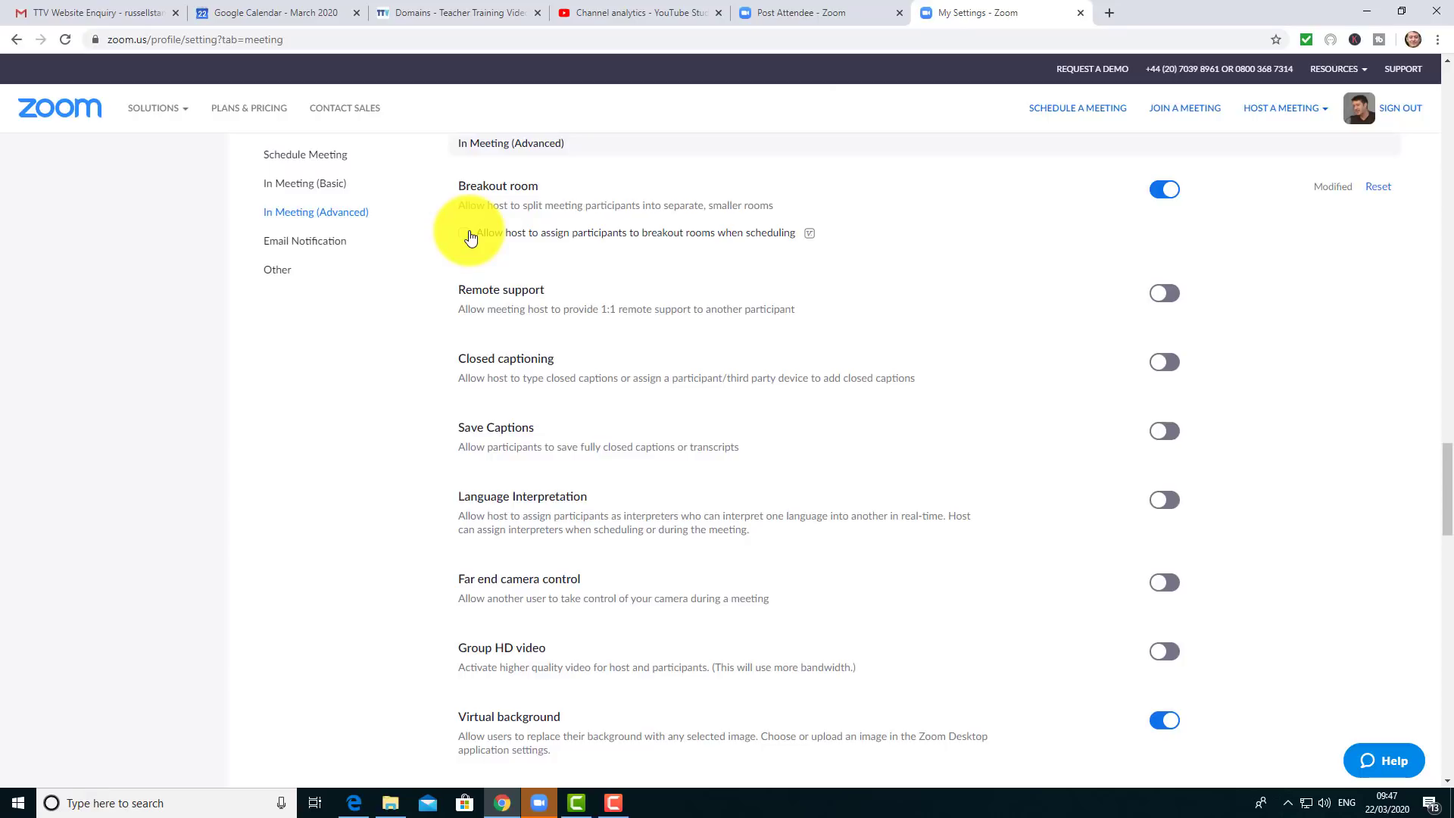
scroll(1328, 315, down, 1)
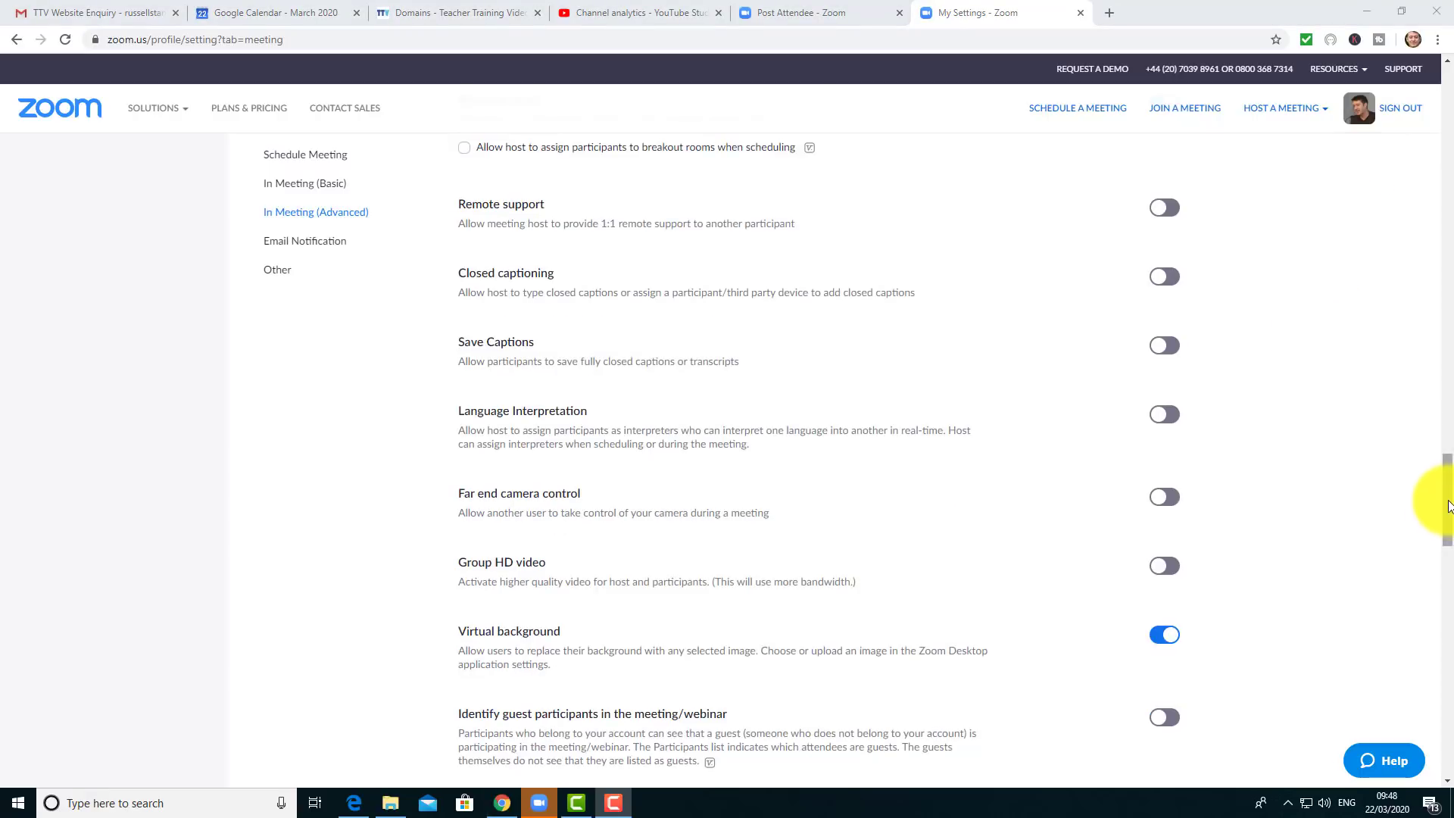
Turn off the email notification for when attendees join the meeting before the host, and look over the remaining meeting settings.
drag(1450, 504, 1448, 627)
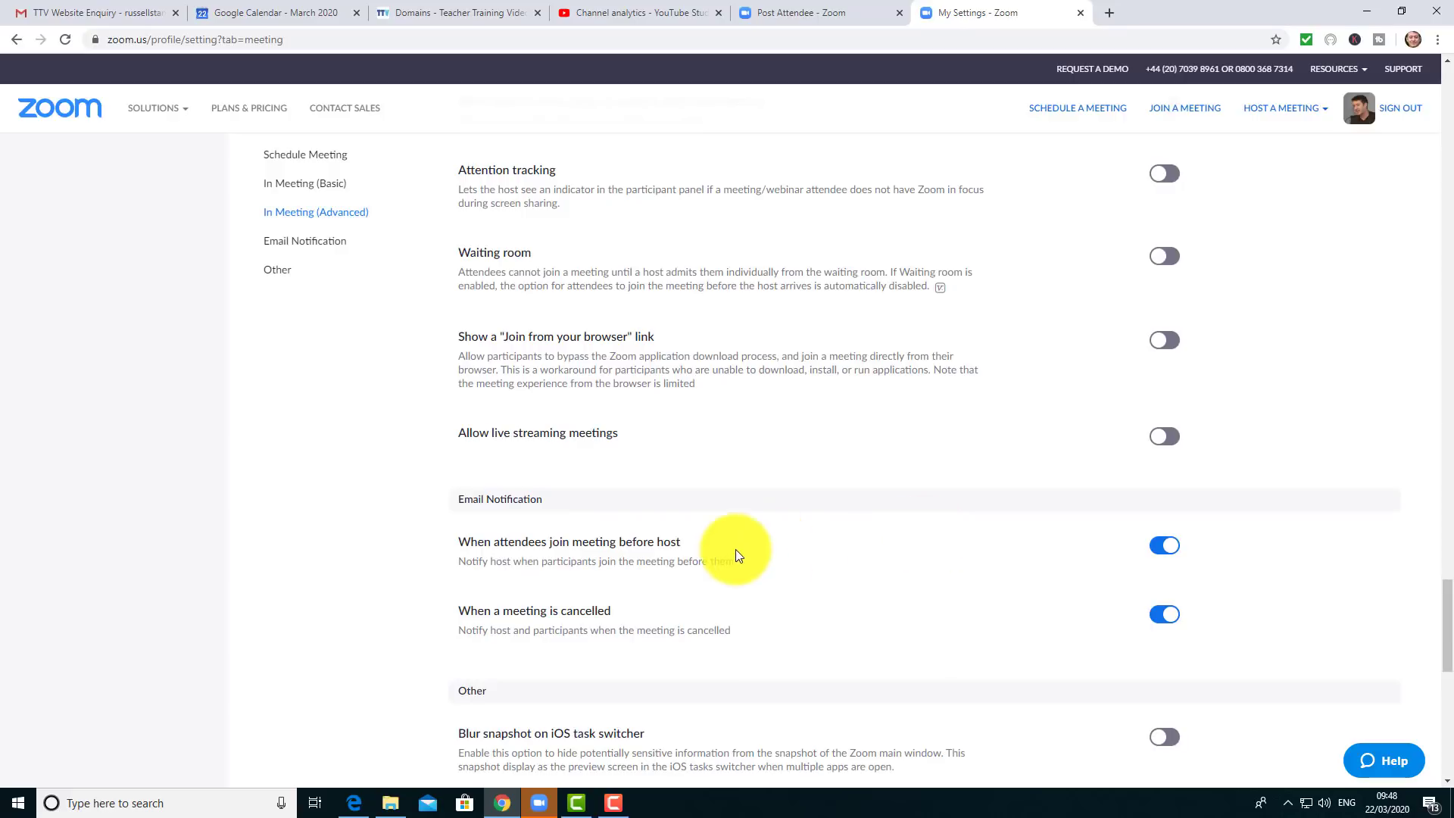
click(1156, 546)
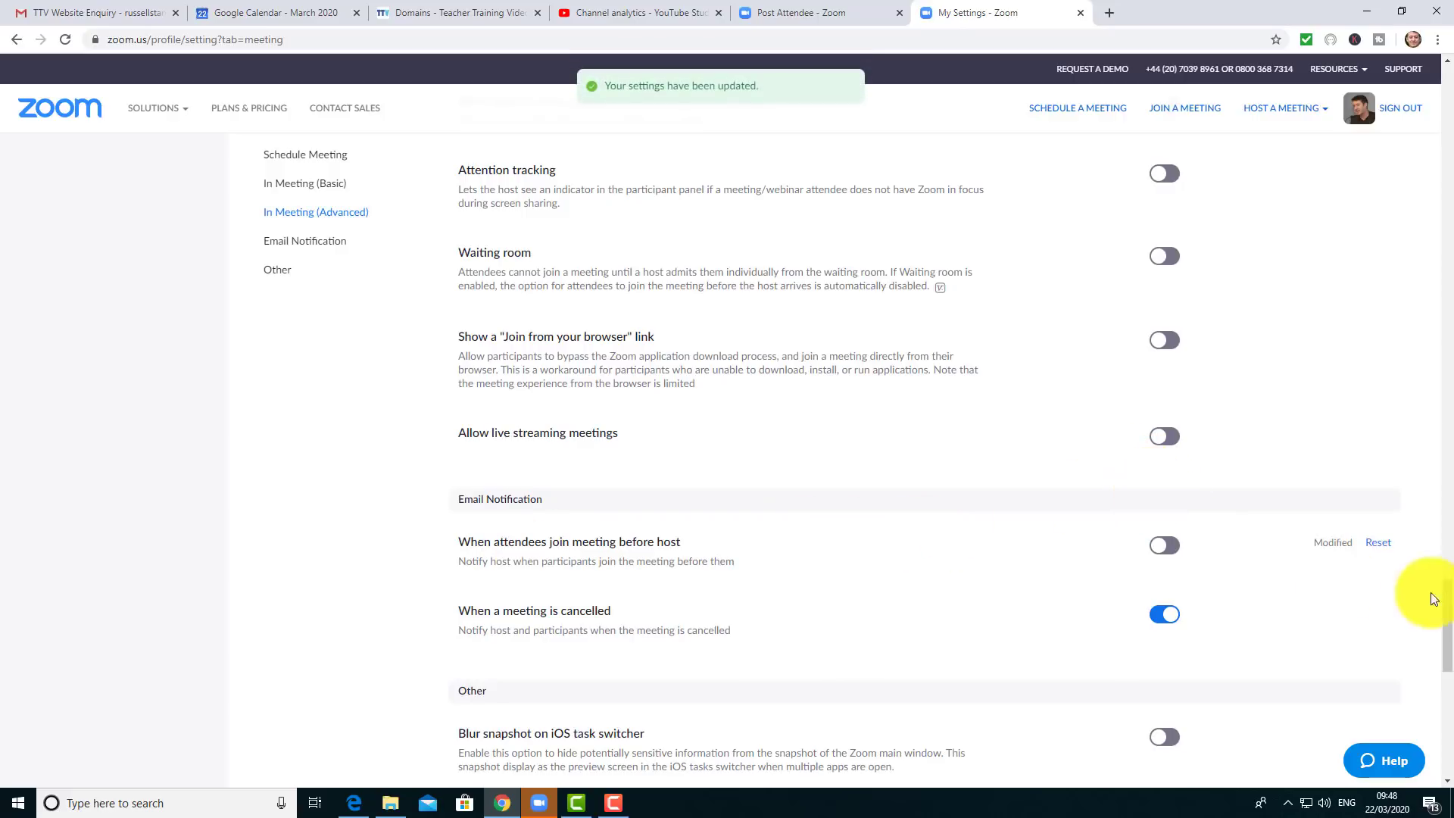
scroll(1446, 606, down, 1)
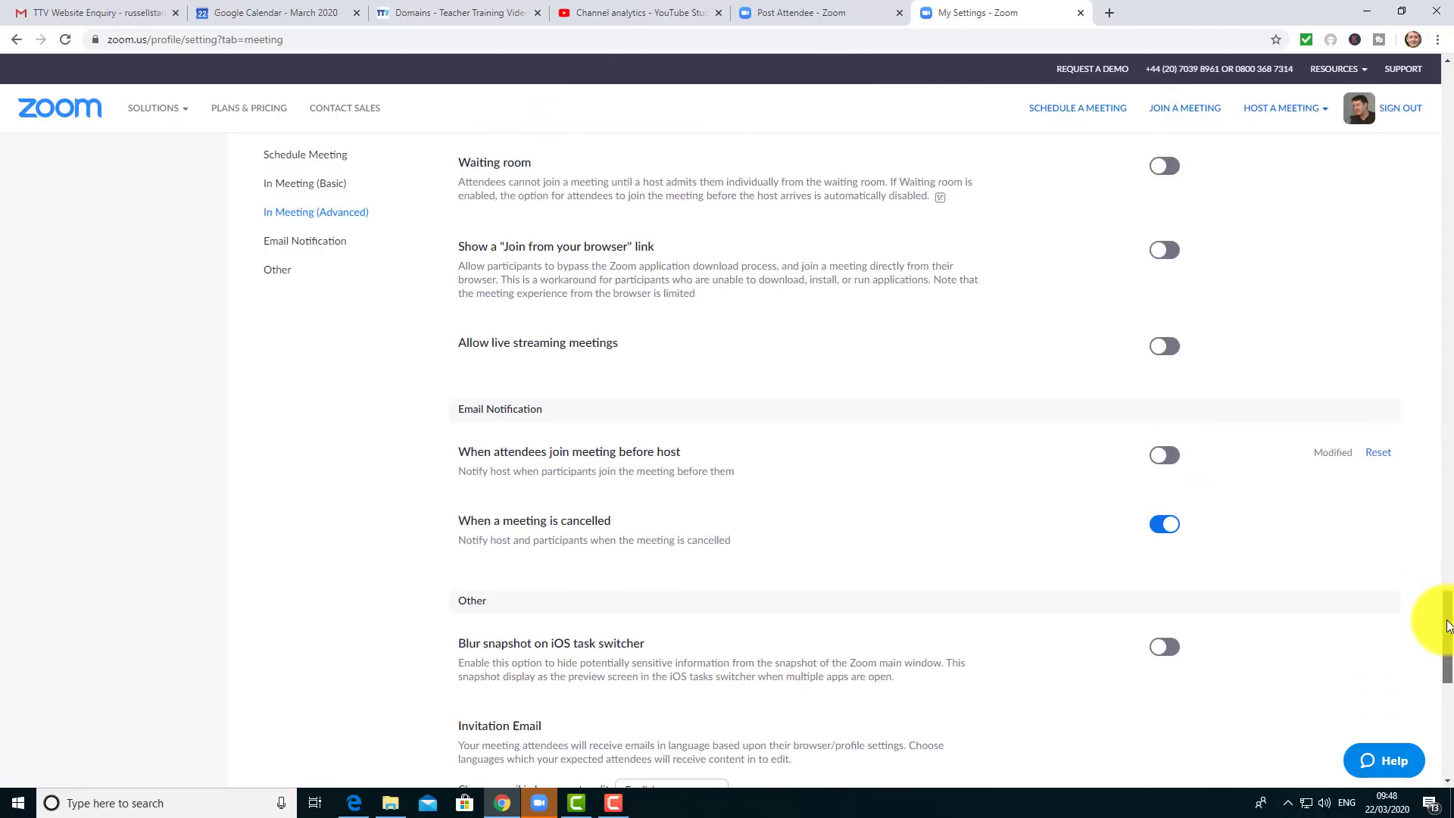
scroll(1447, 618, down, 1)
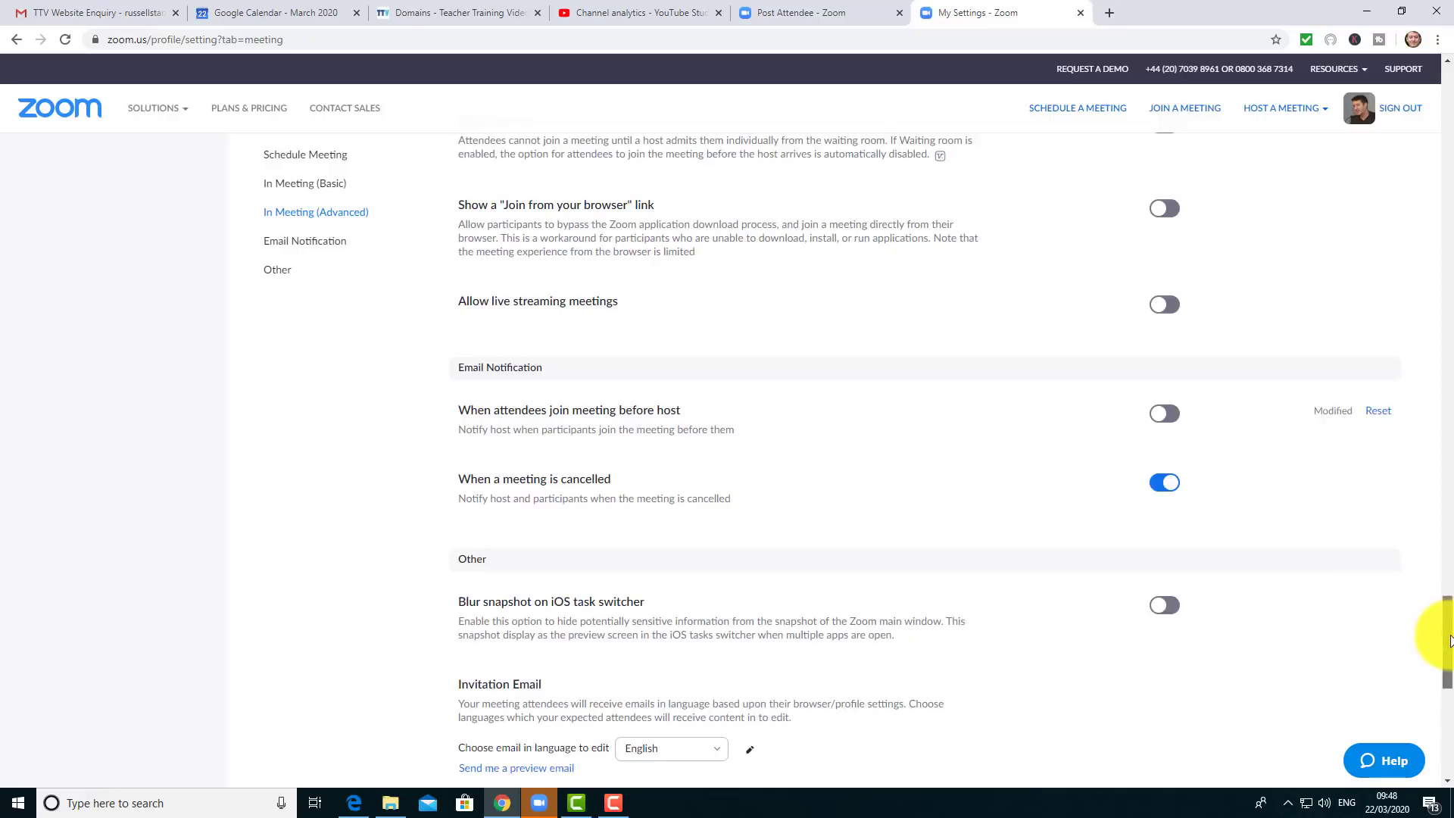
scroll(1449, 642, down, 1)
drag(1449, 644, 1450, 106)
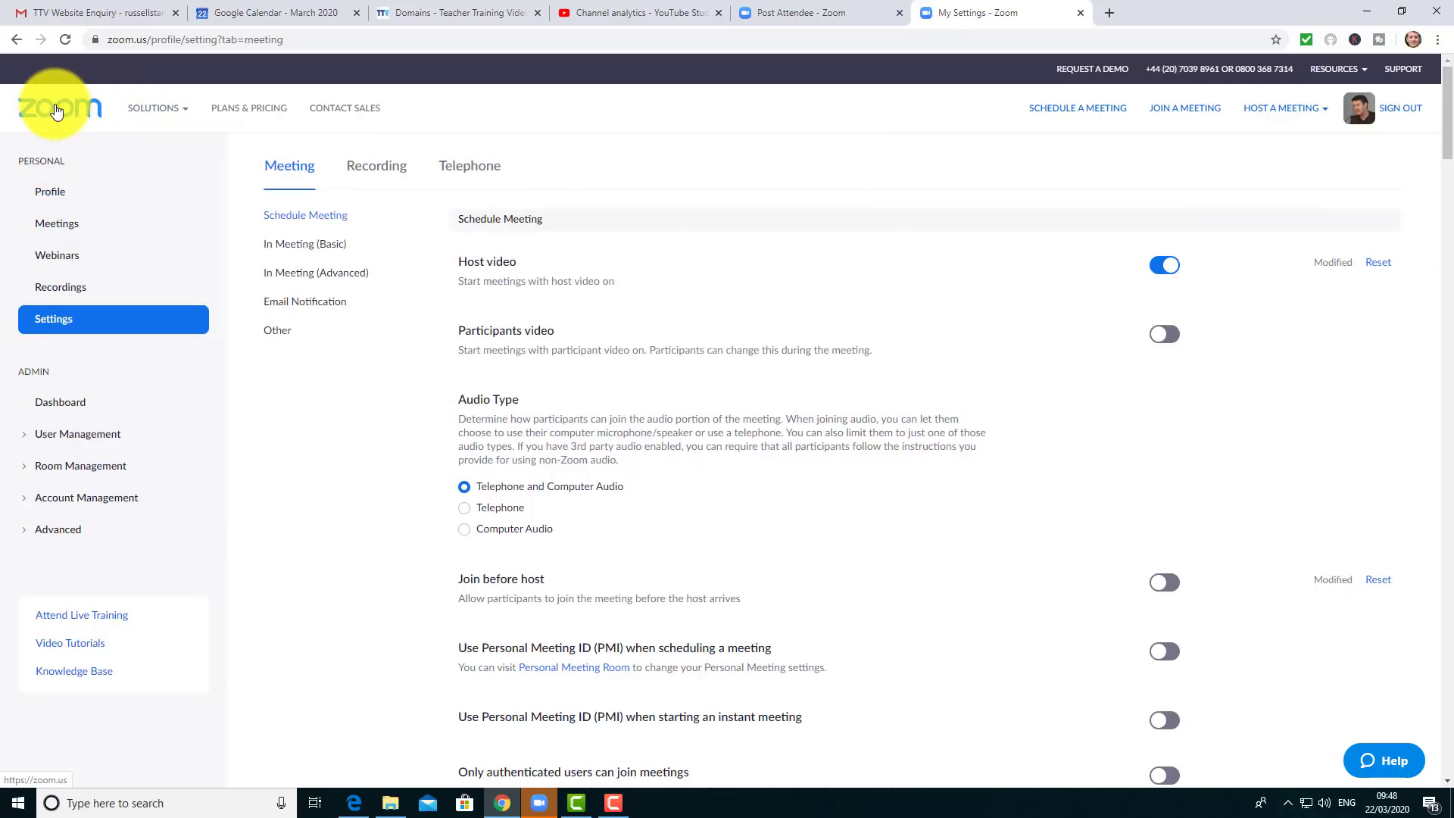
In the account's recording settings, enable hosts to give participants the permission to record locally.
click(56, 221)
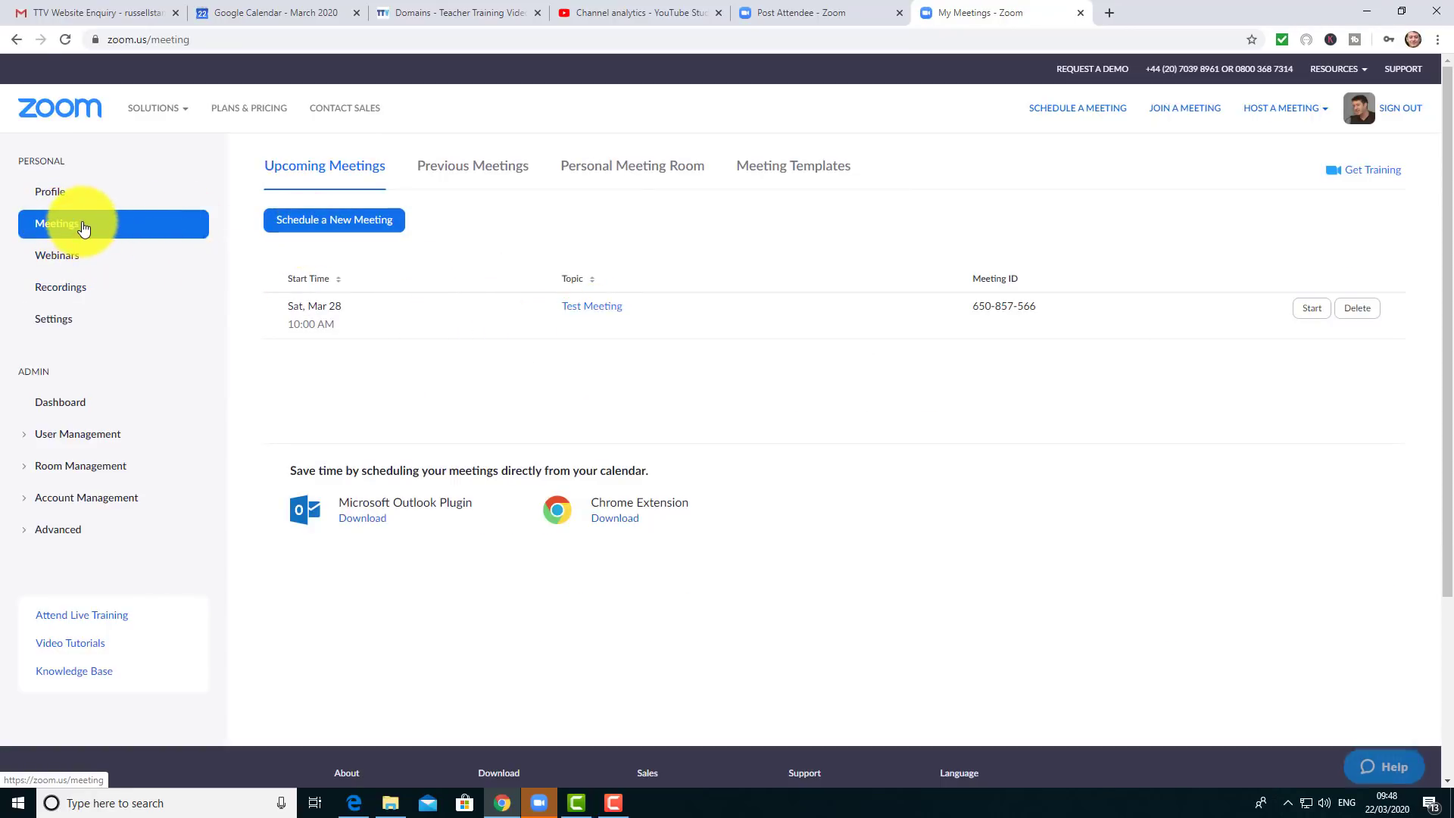
click(51, 328)
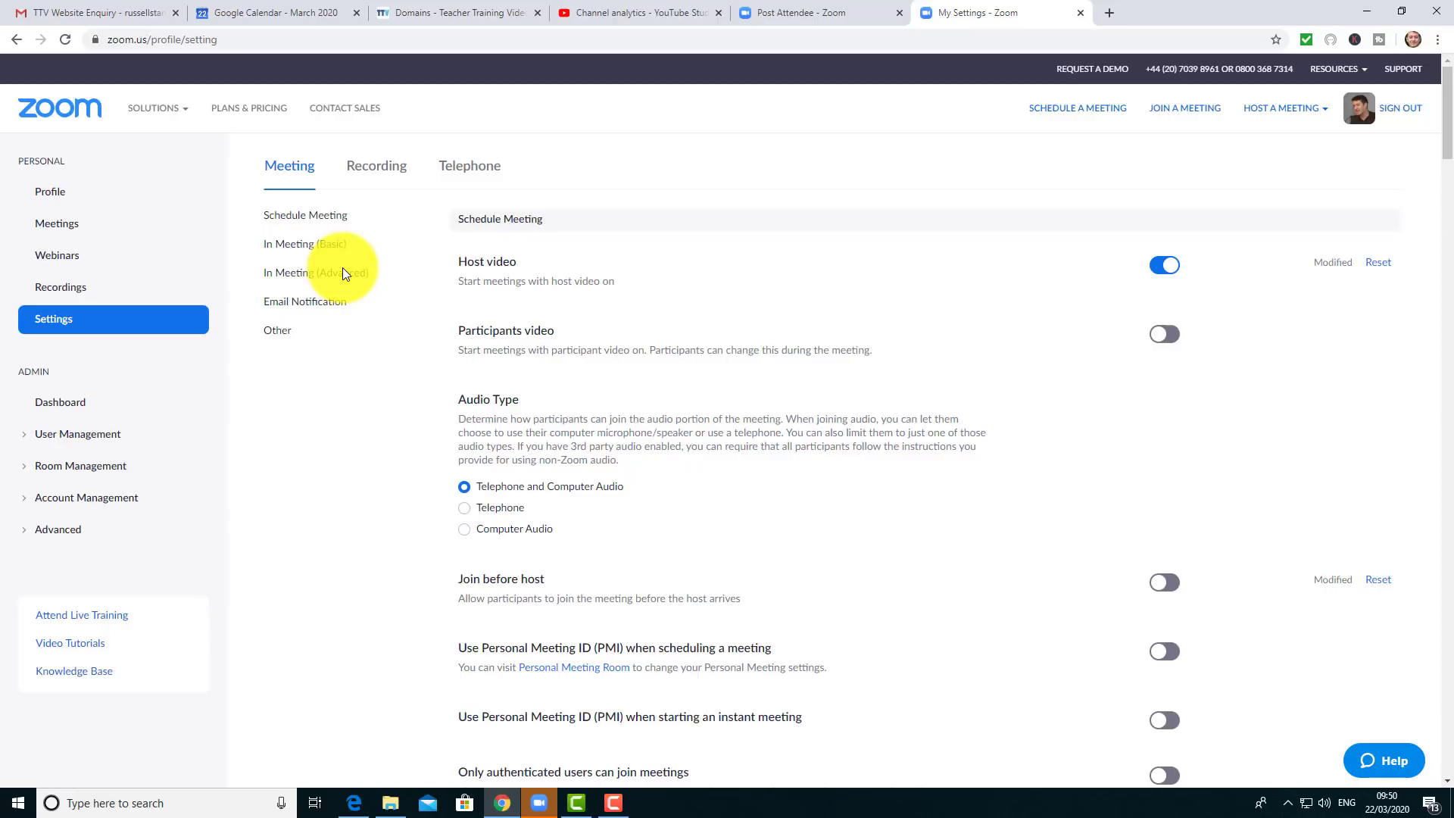
click(360, 187)
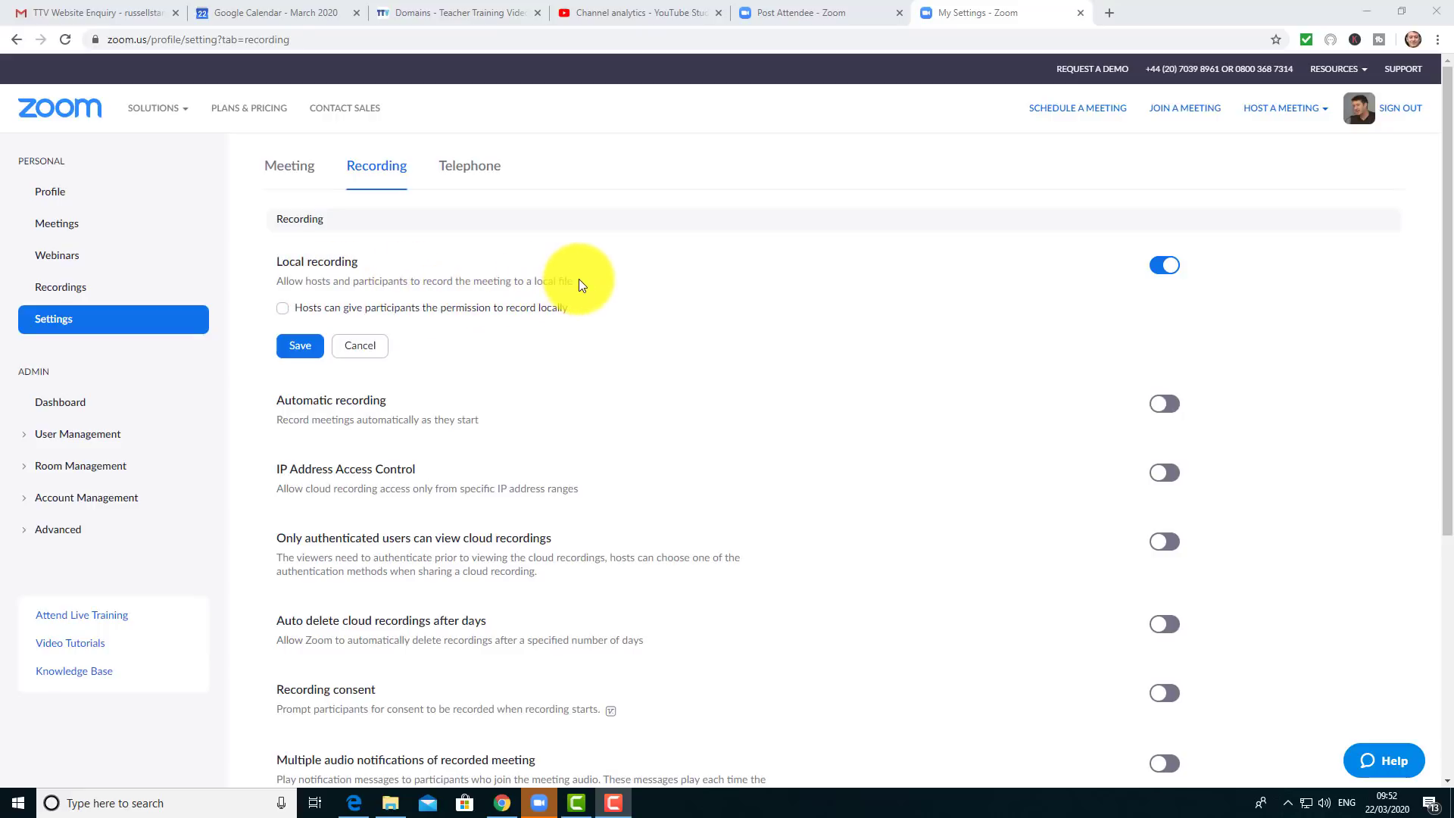
click(284, 312)
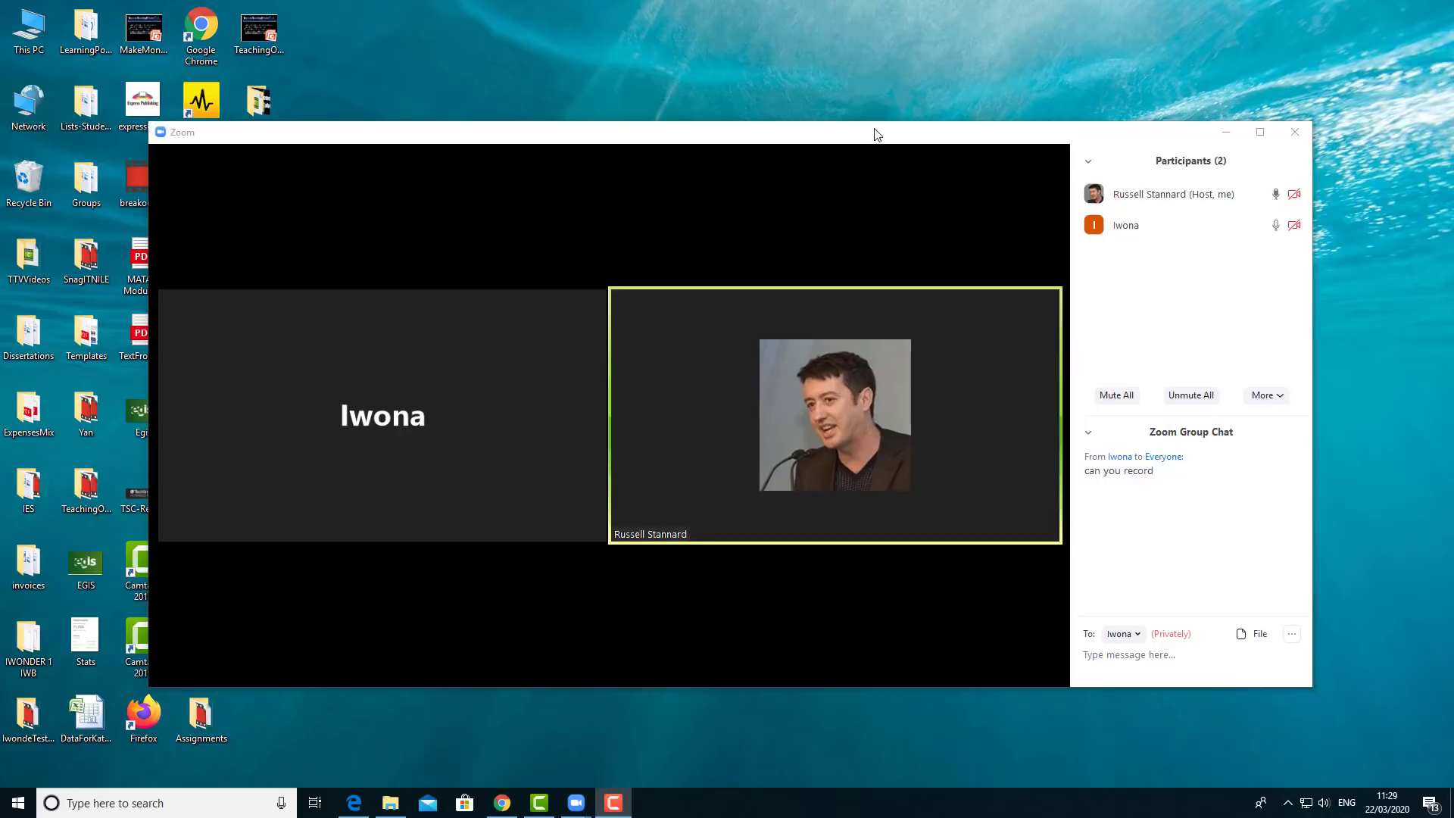
In the running Zoom meeting, allow the other participant to record, and reopen that participant's additional options.
mouse_move(738, 137)
mouse_move(1208, 228)
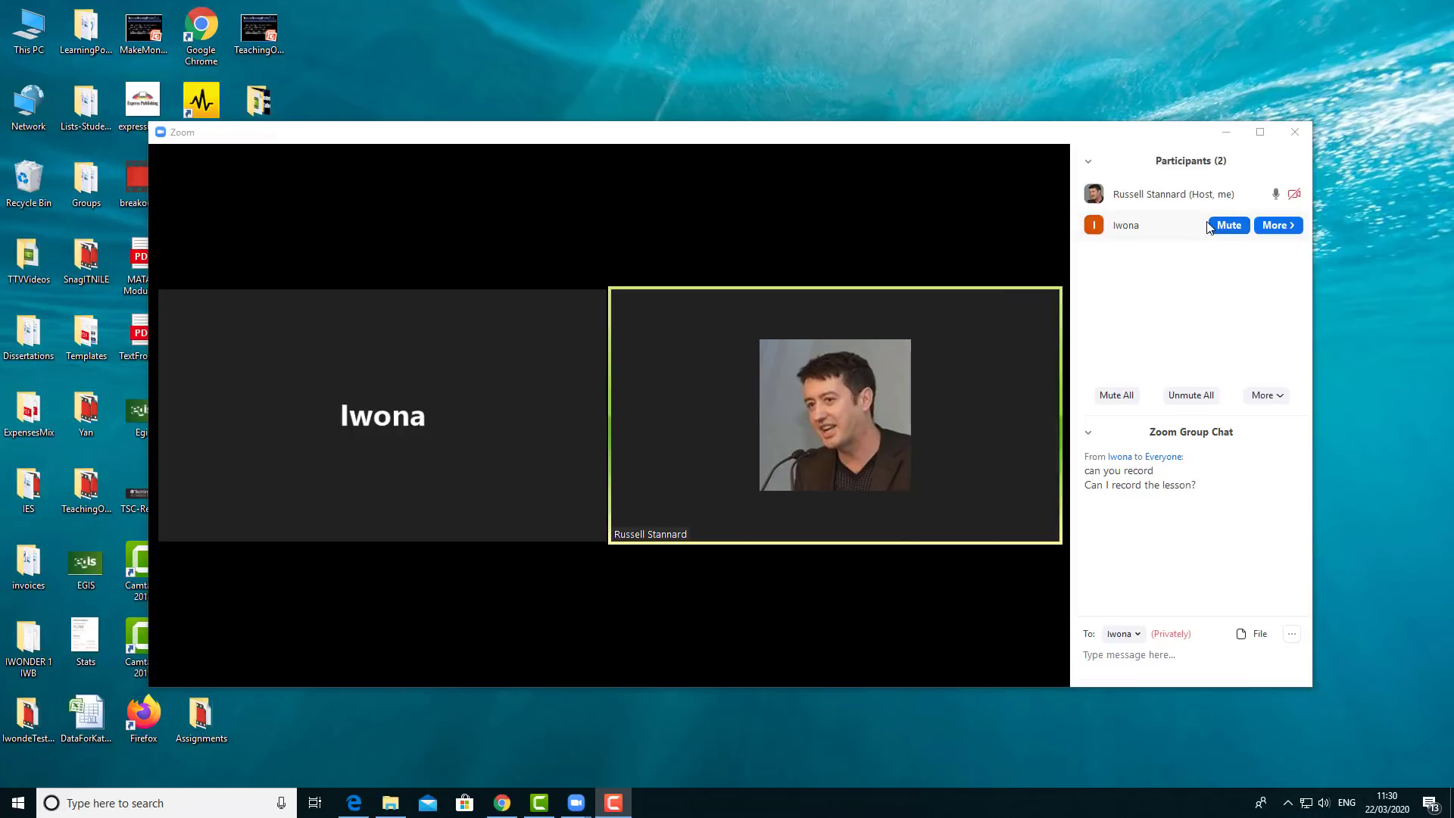
click(1298, 228)
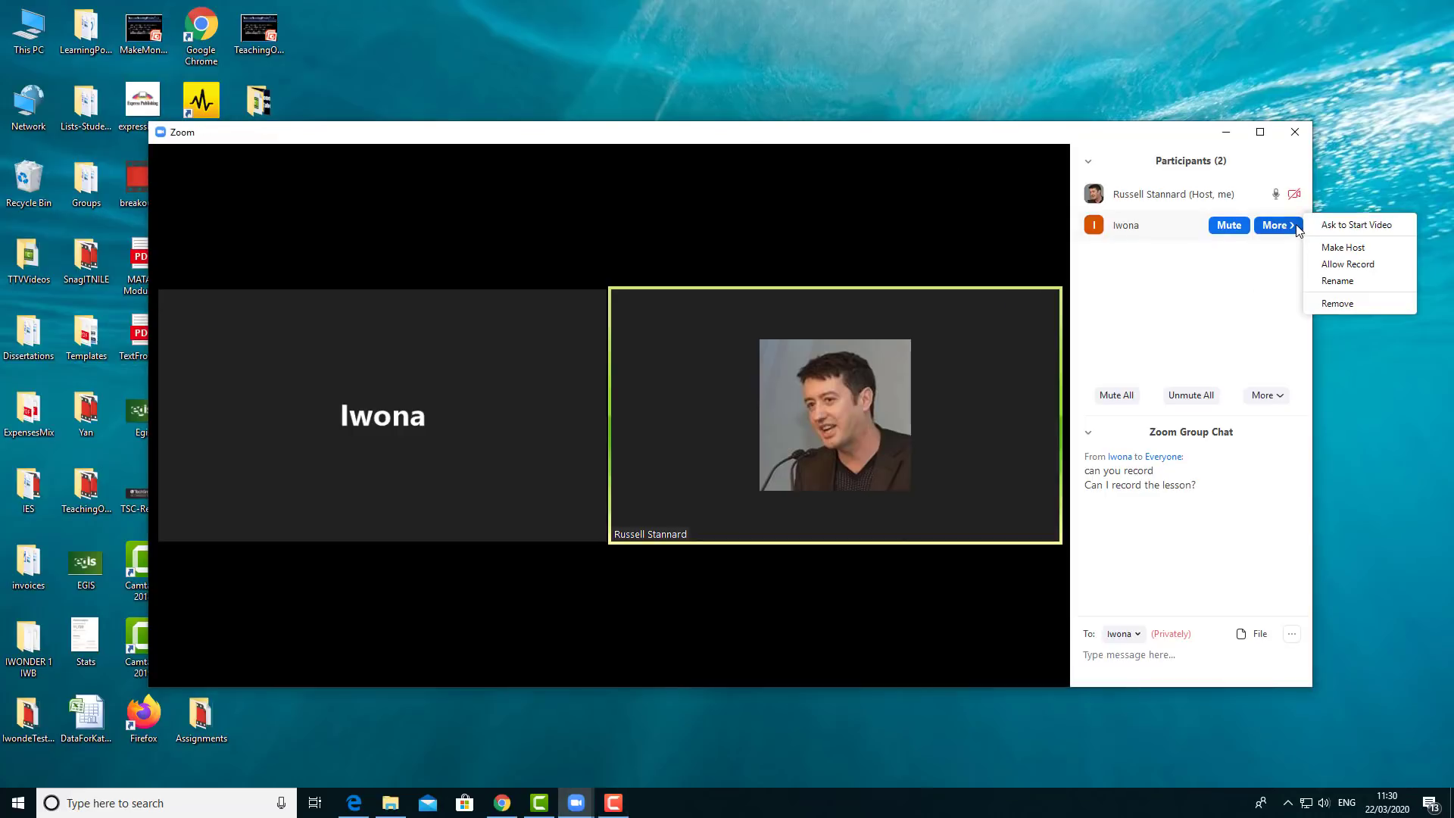
click(1358, 265)
mouse_move(795, 676)
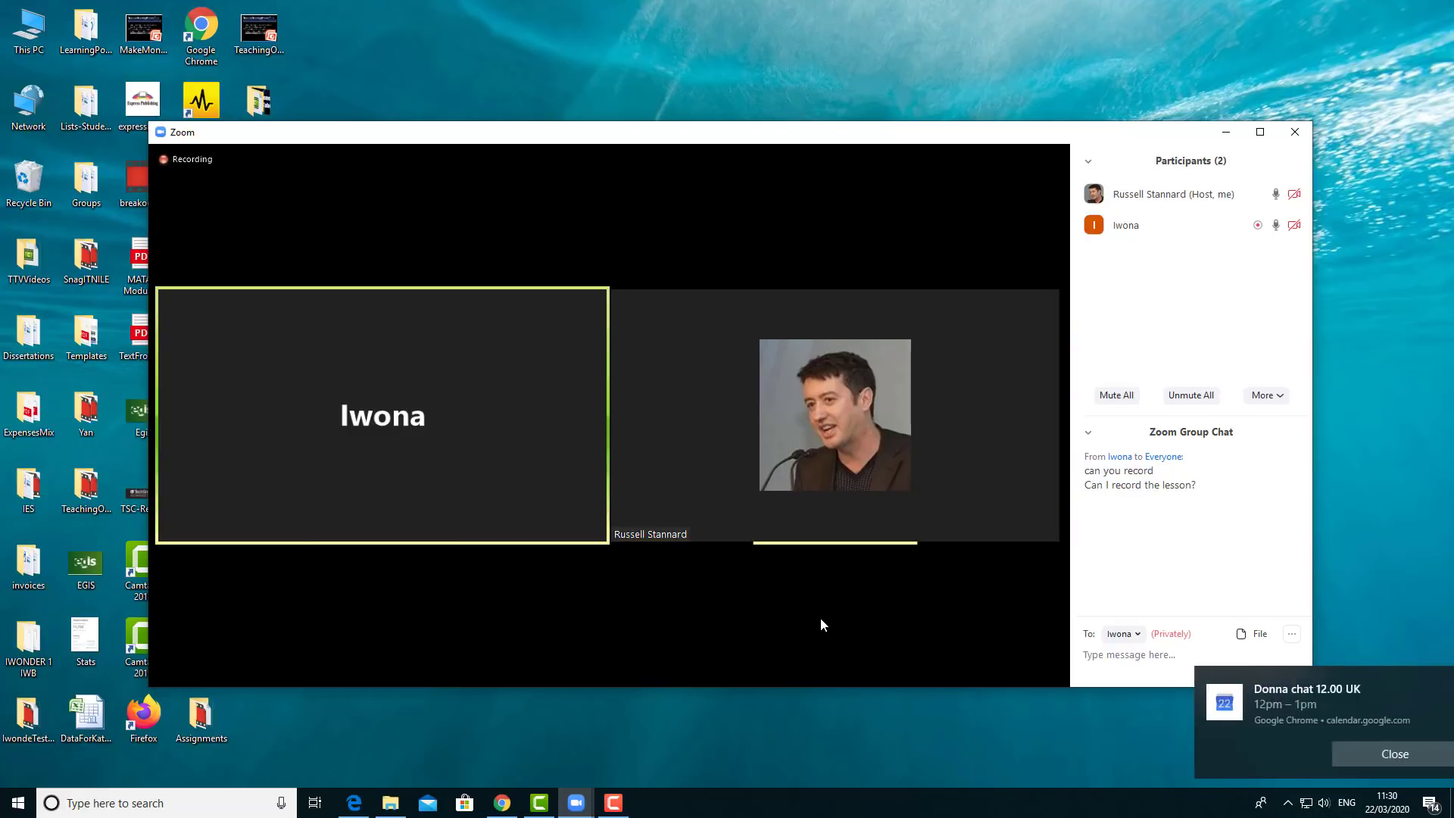
mouse_move(824, 624)
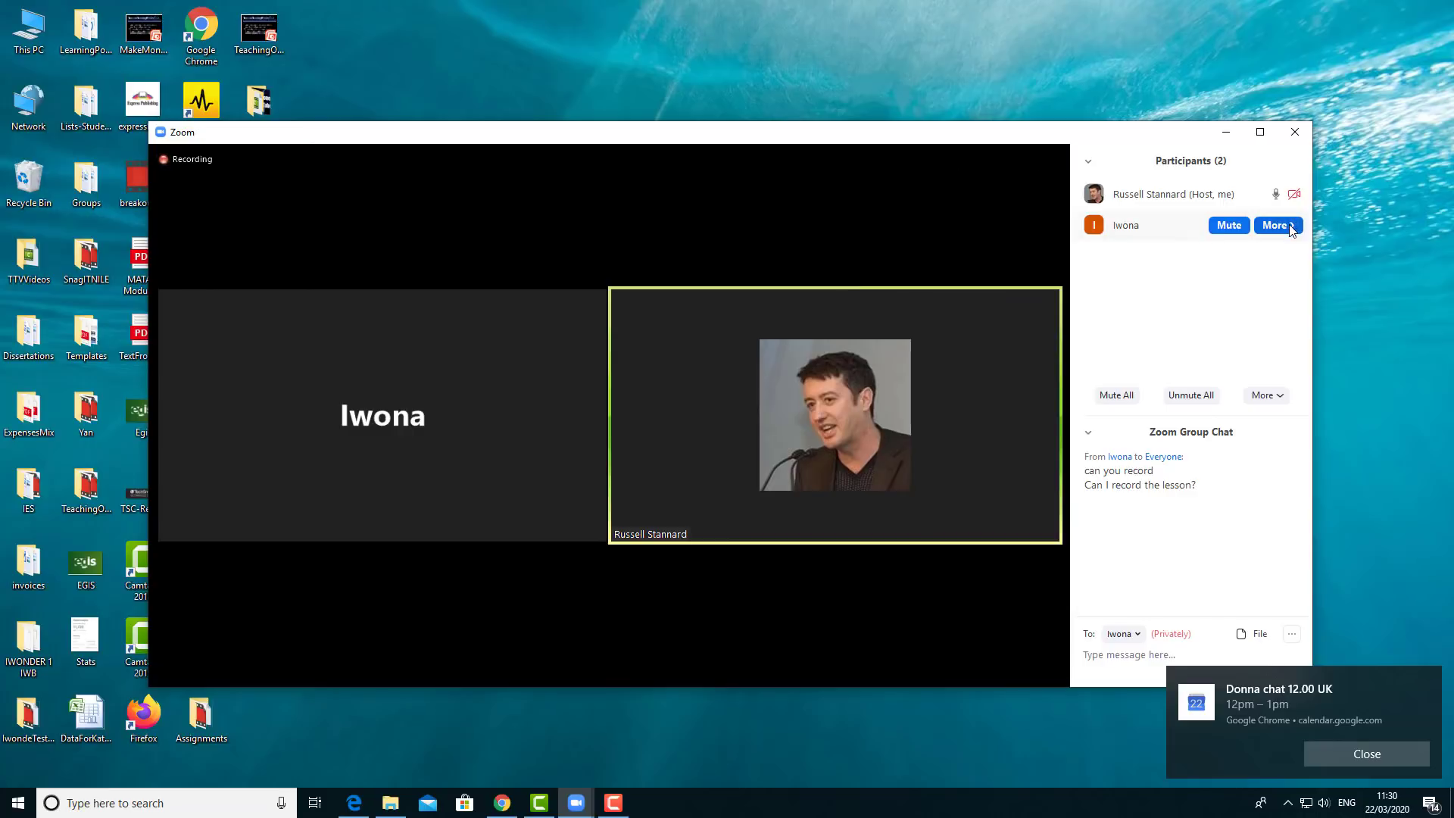
click(1294, 225)
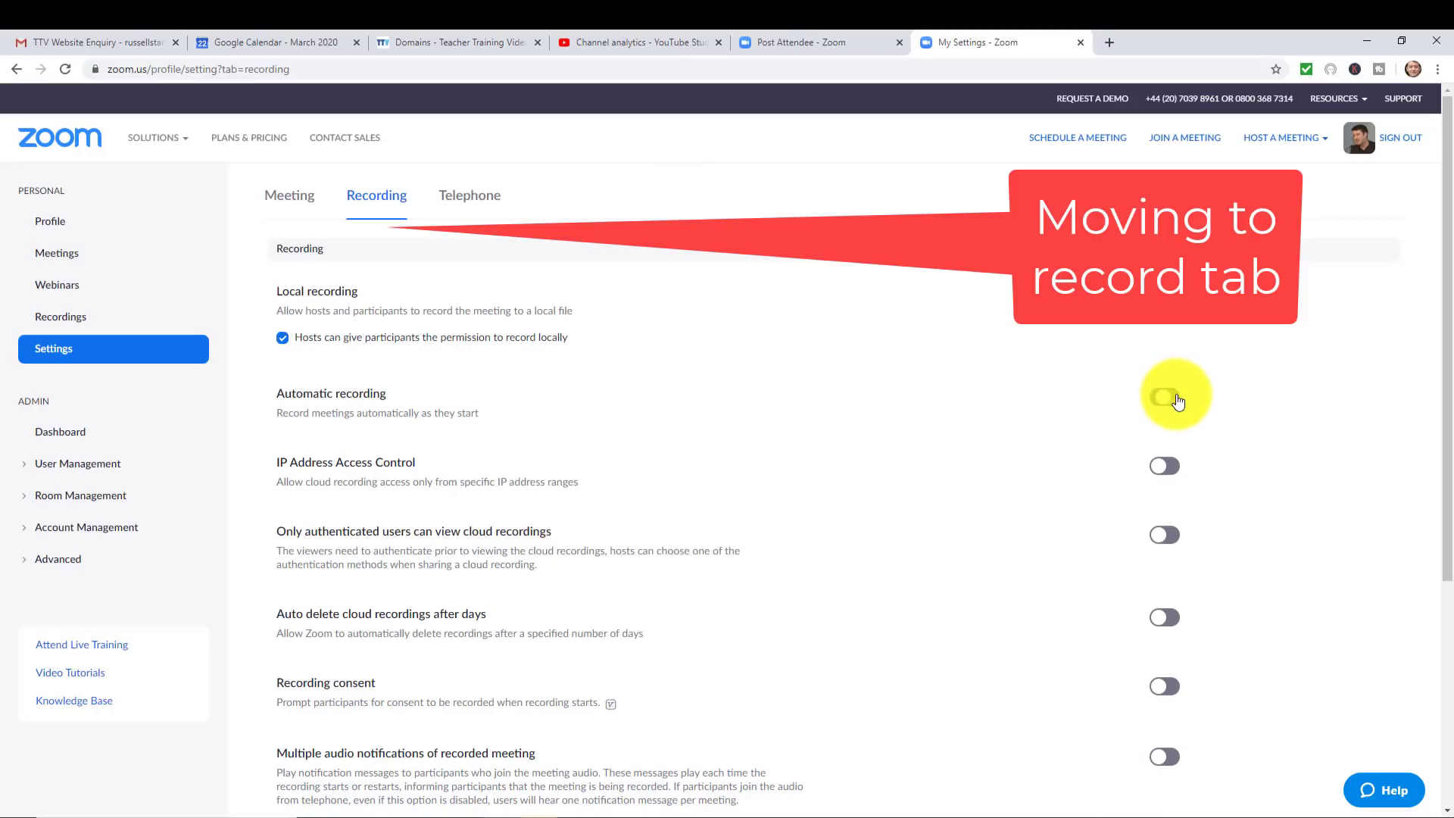
Enable automatic recording on the local computer and the recording consent prompt in the account's recording settings.
click(1164, 397)
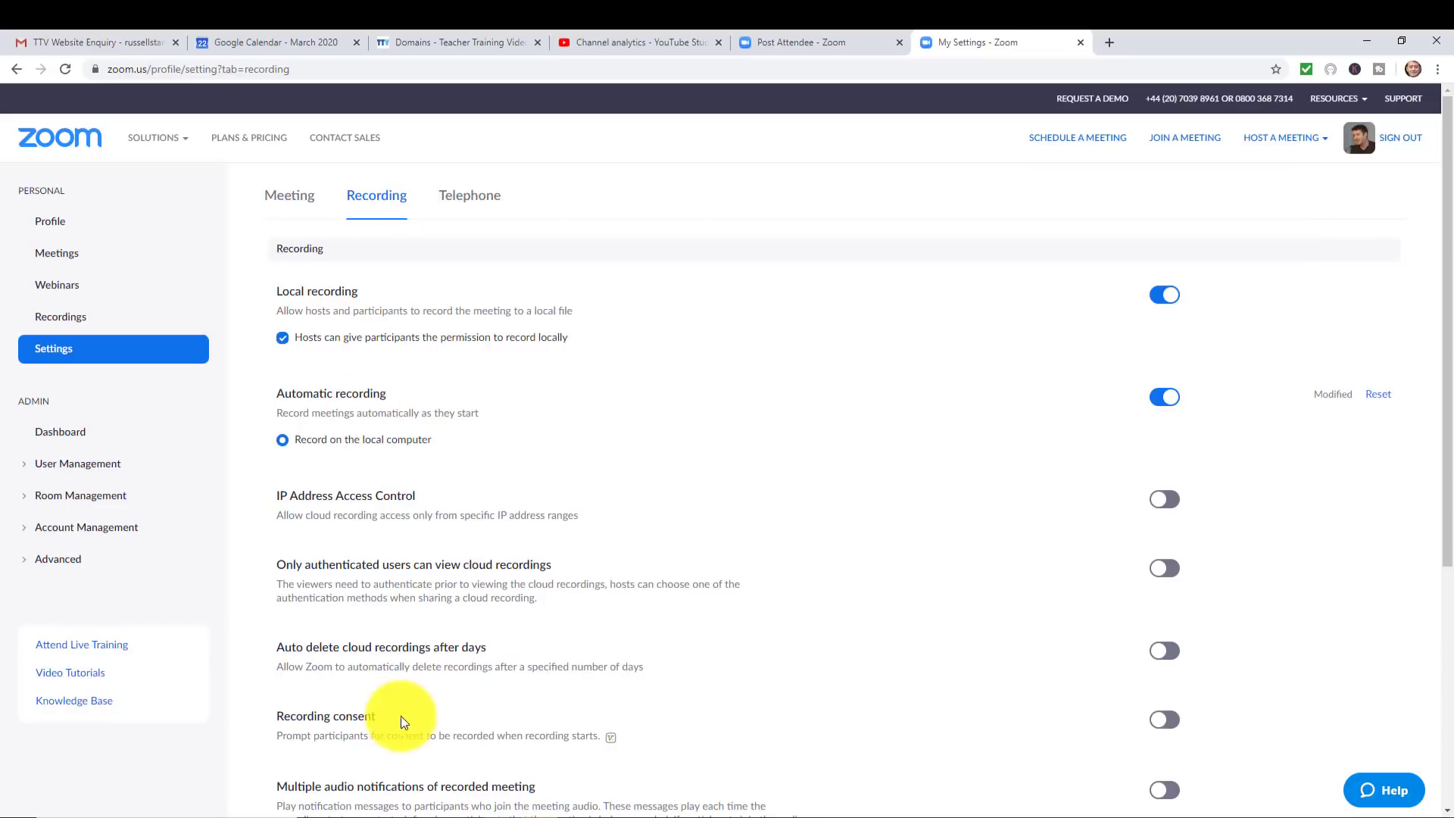
click(1175, 723)
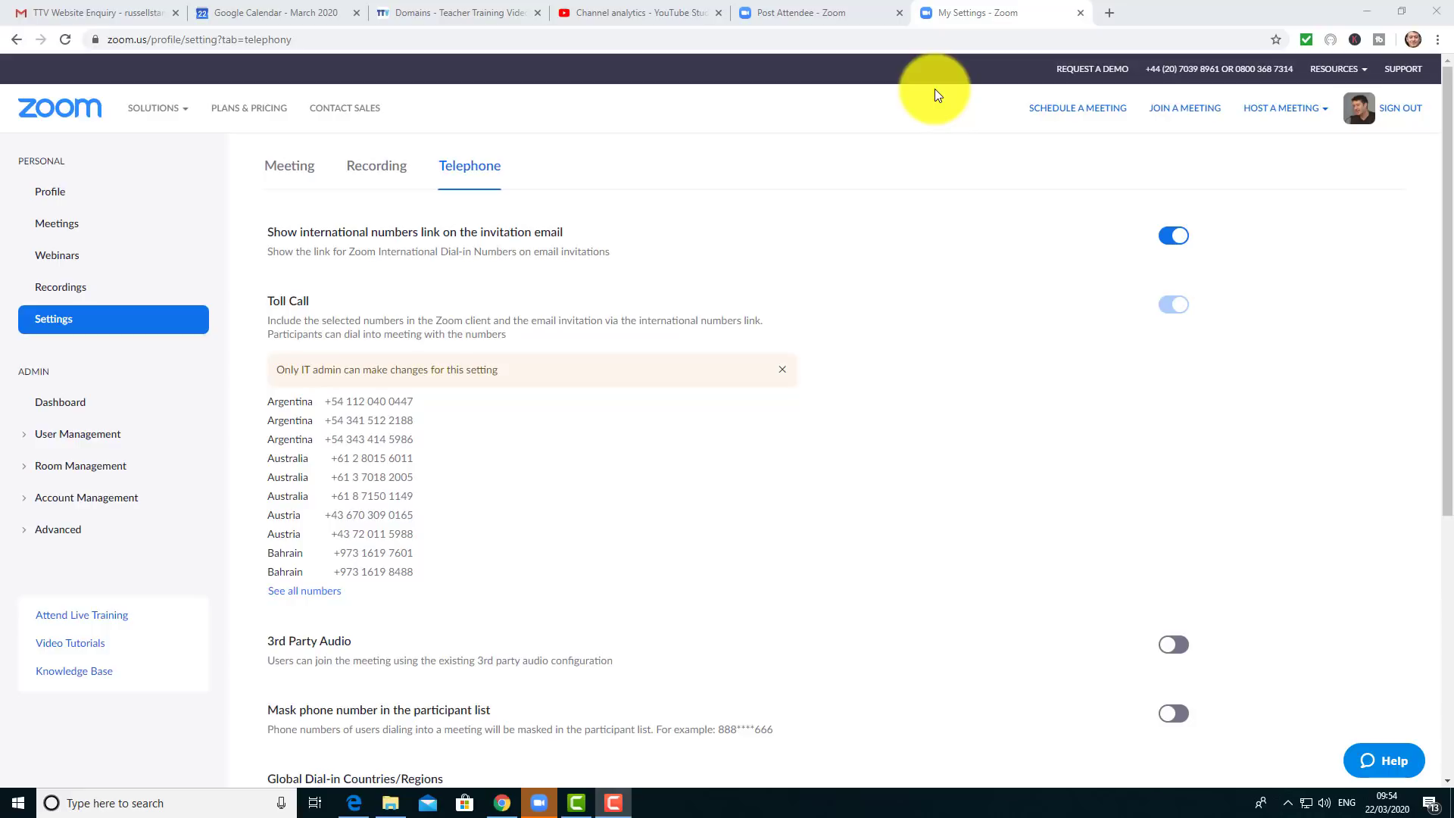
Enable masking of phone numbers in the participant list in the telephone settings.
drag(1446, 374, 1446, 478)
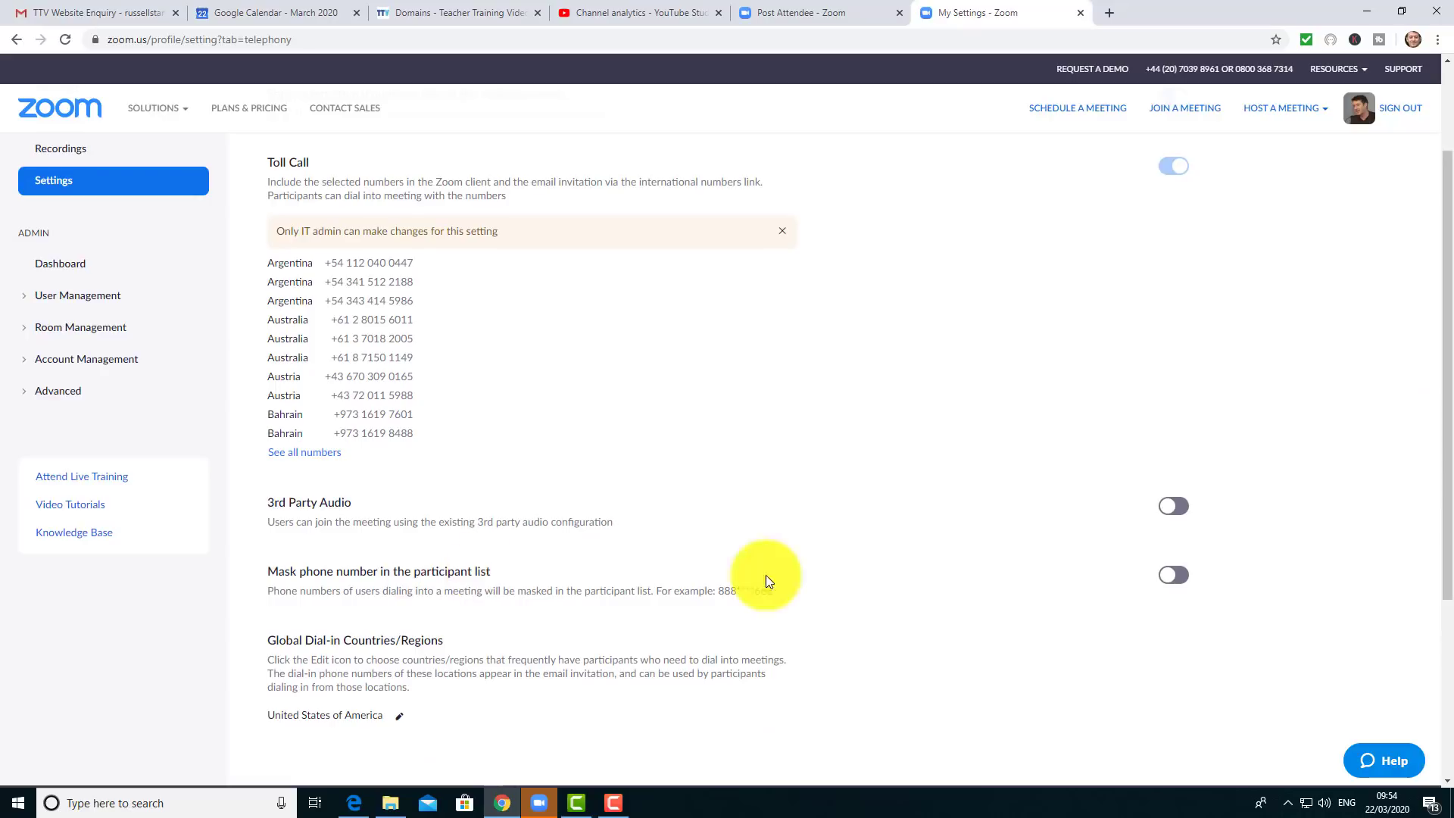
click(1181, 581)
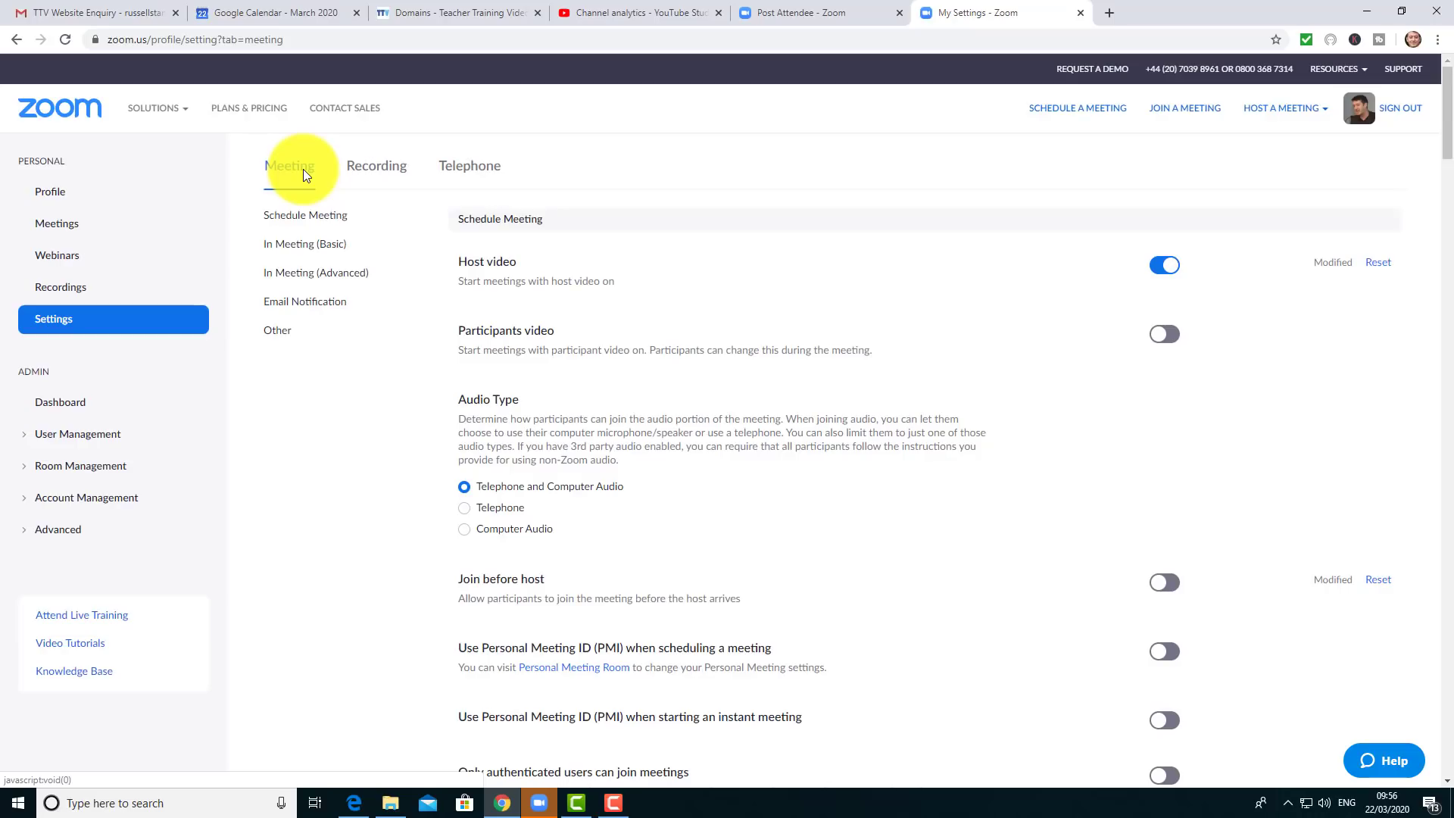
Open the form for scheduling a new meeting, enable join before host, and review the form's options.
click(63, 228)
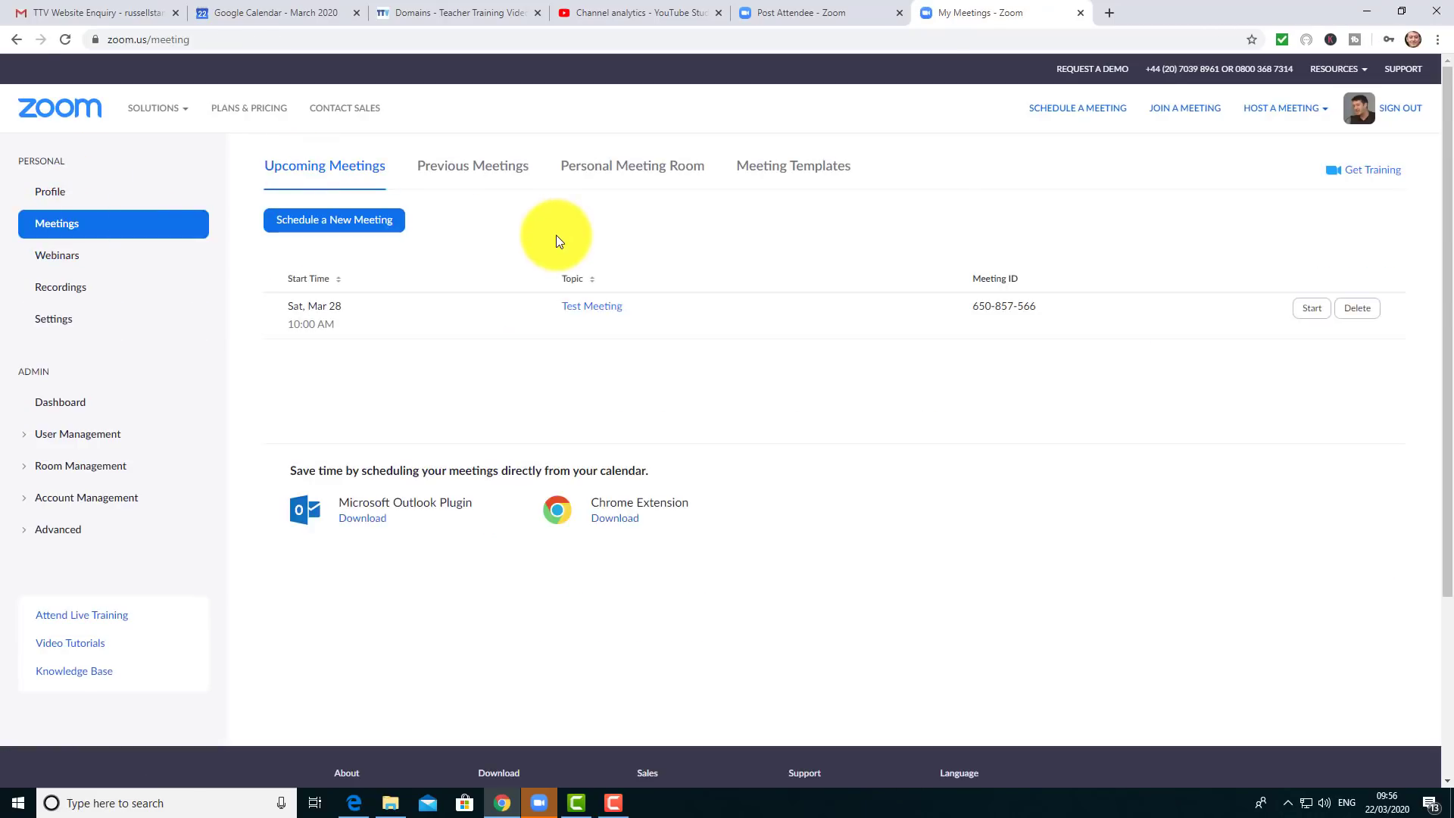
click(325, 224)
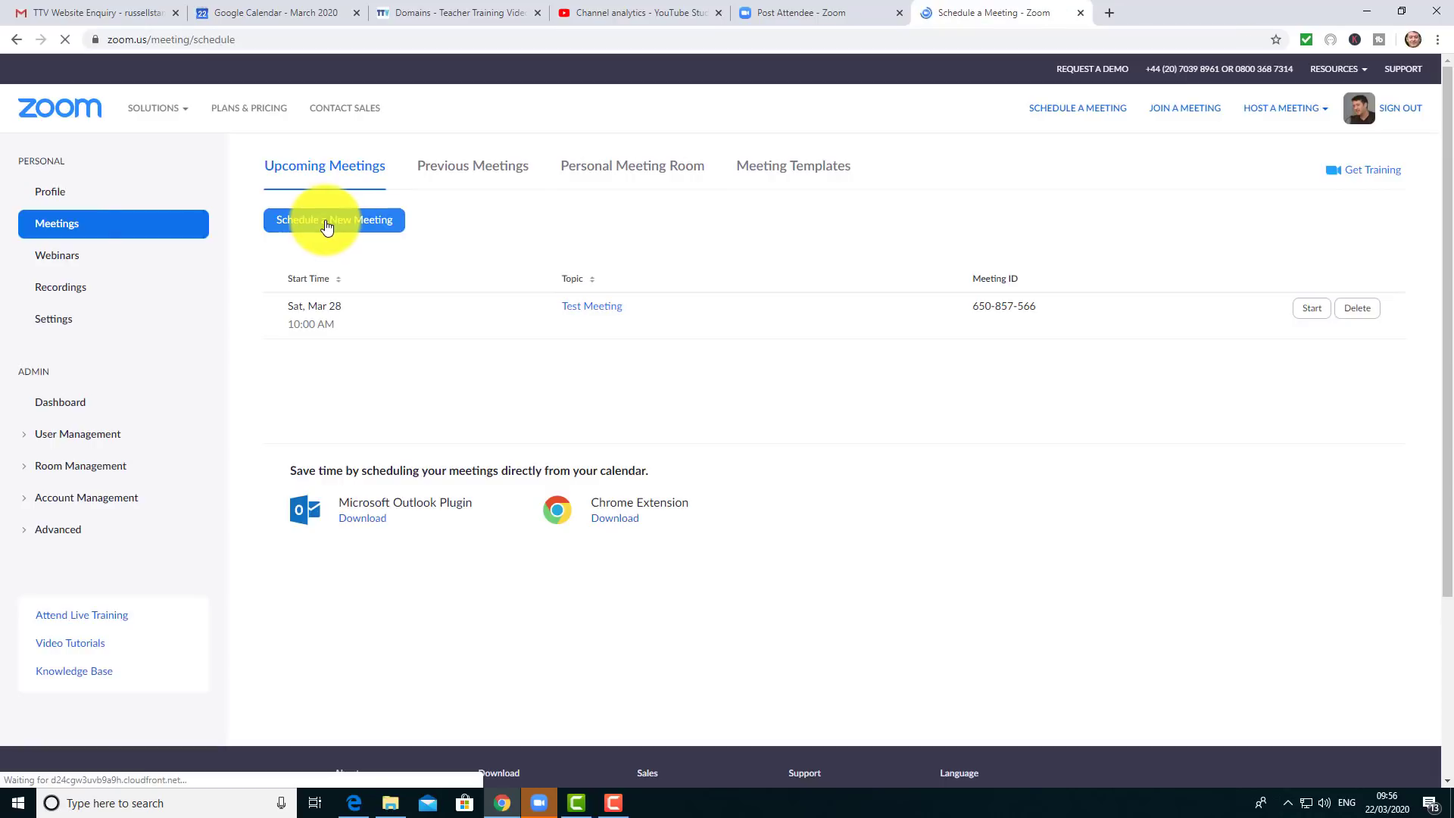
drag(1446, 302, 1445, 500)
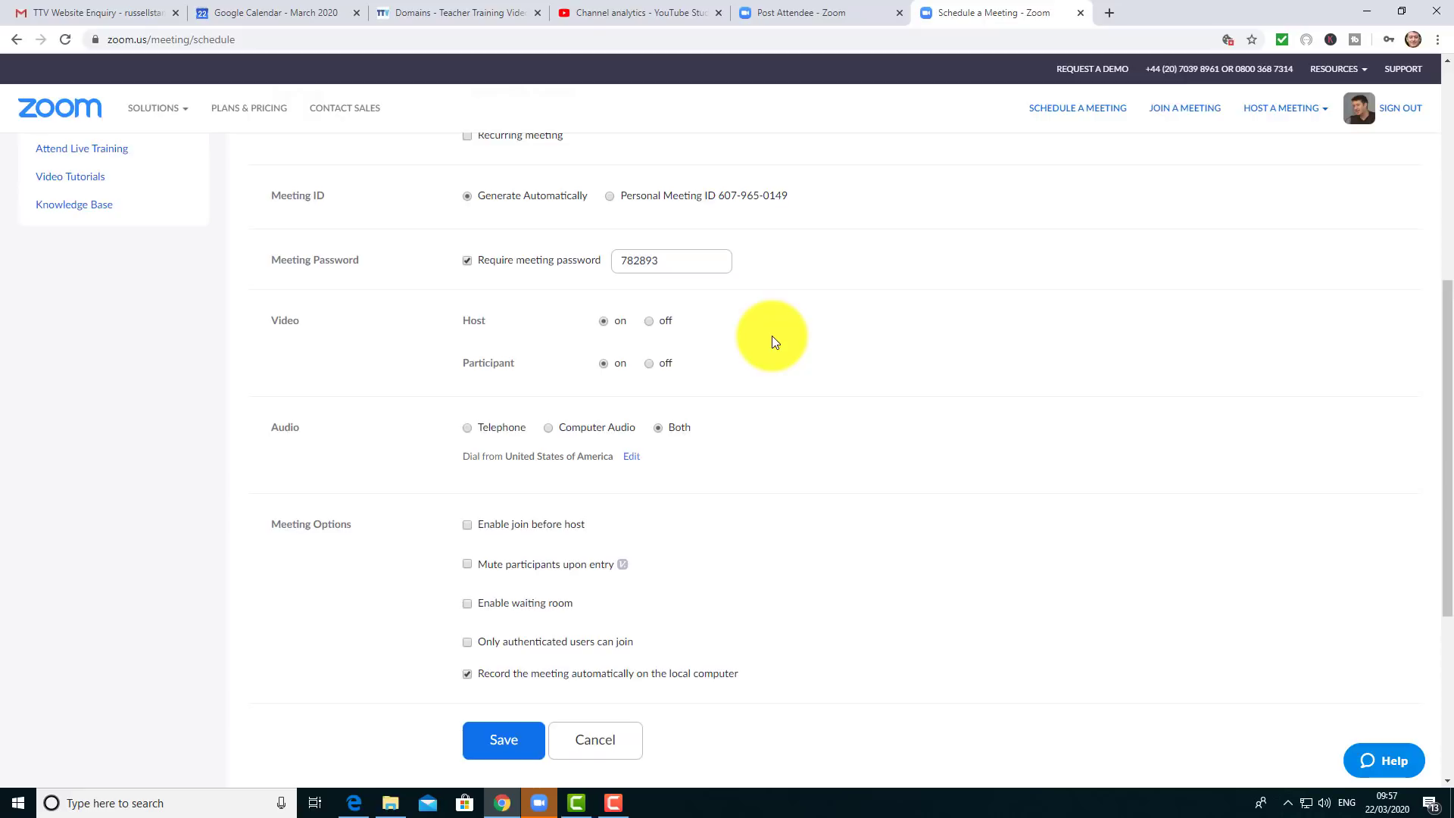
scroll(1437, 432, down, 1)
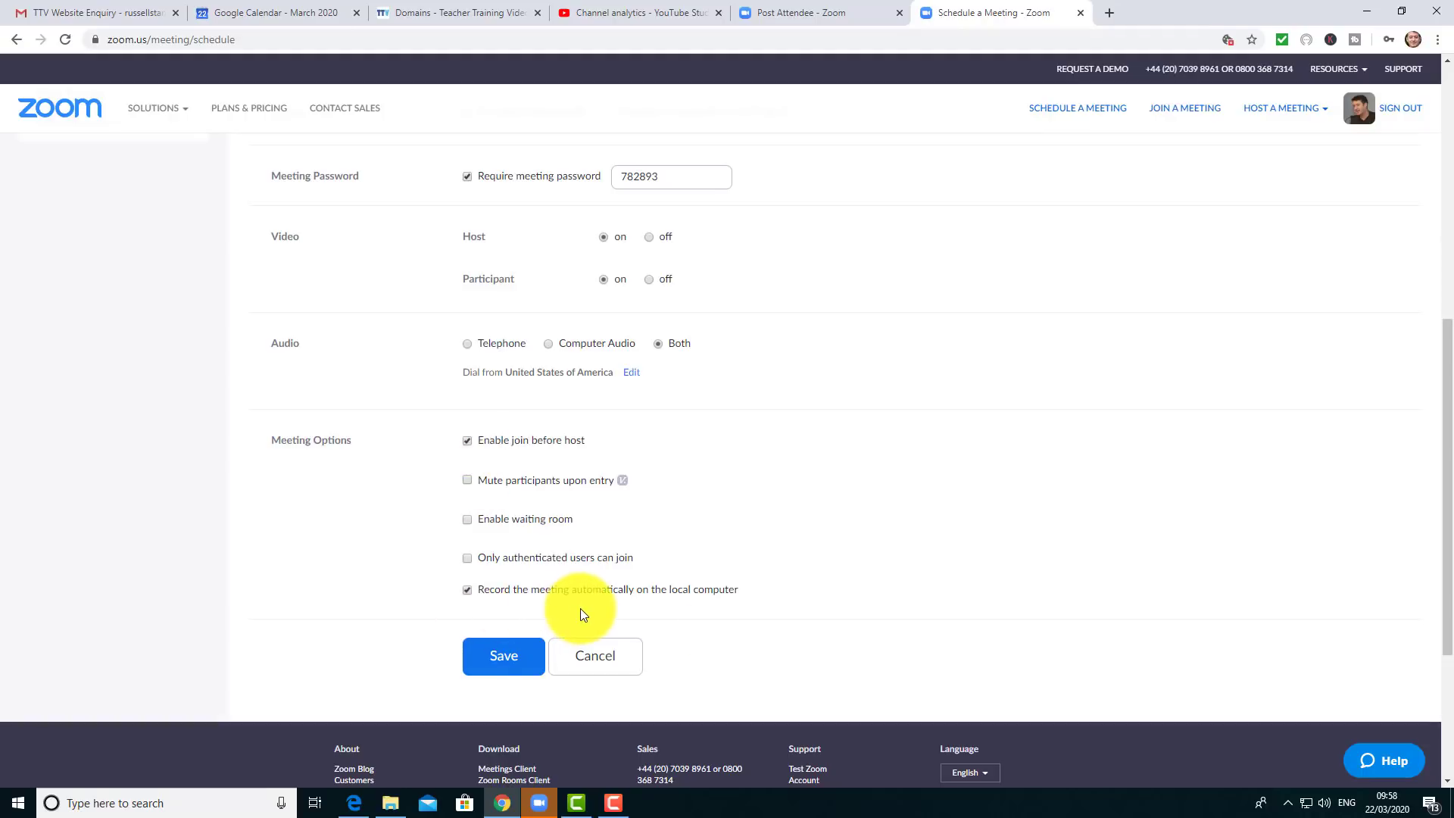
drag(1444, 535, 1401, 594)
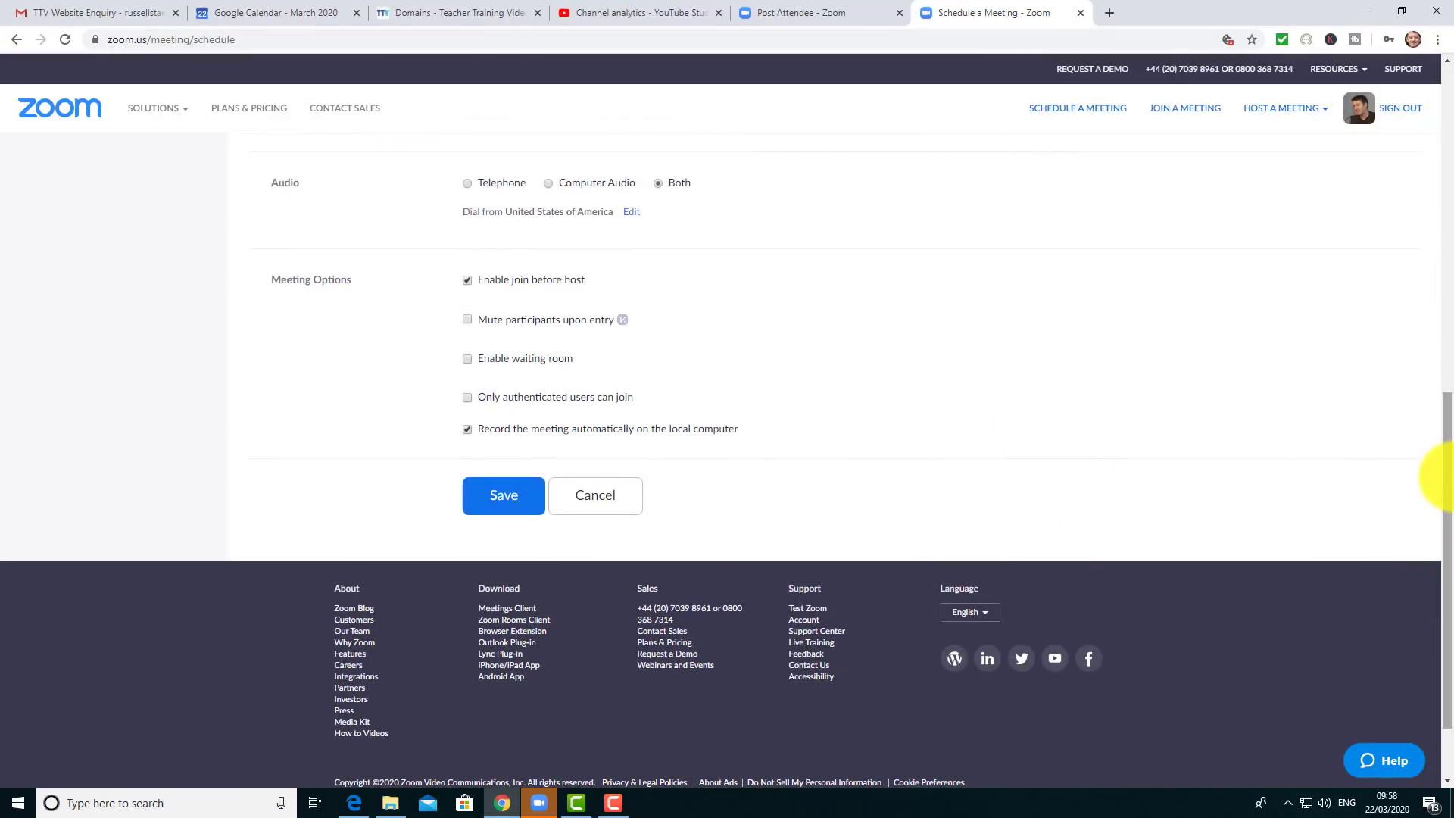
drag(1444, 469, 1442, 227)
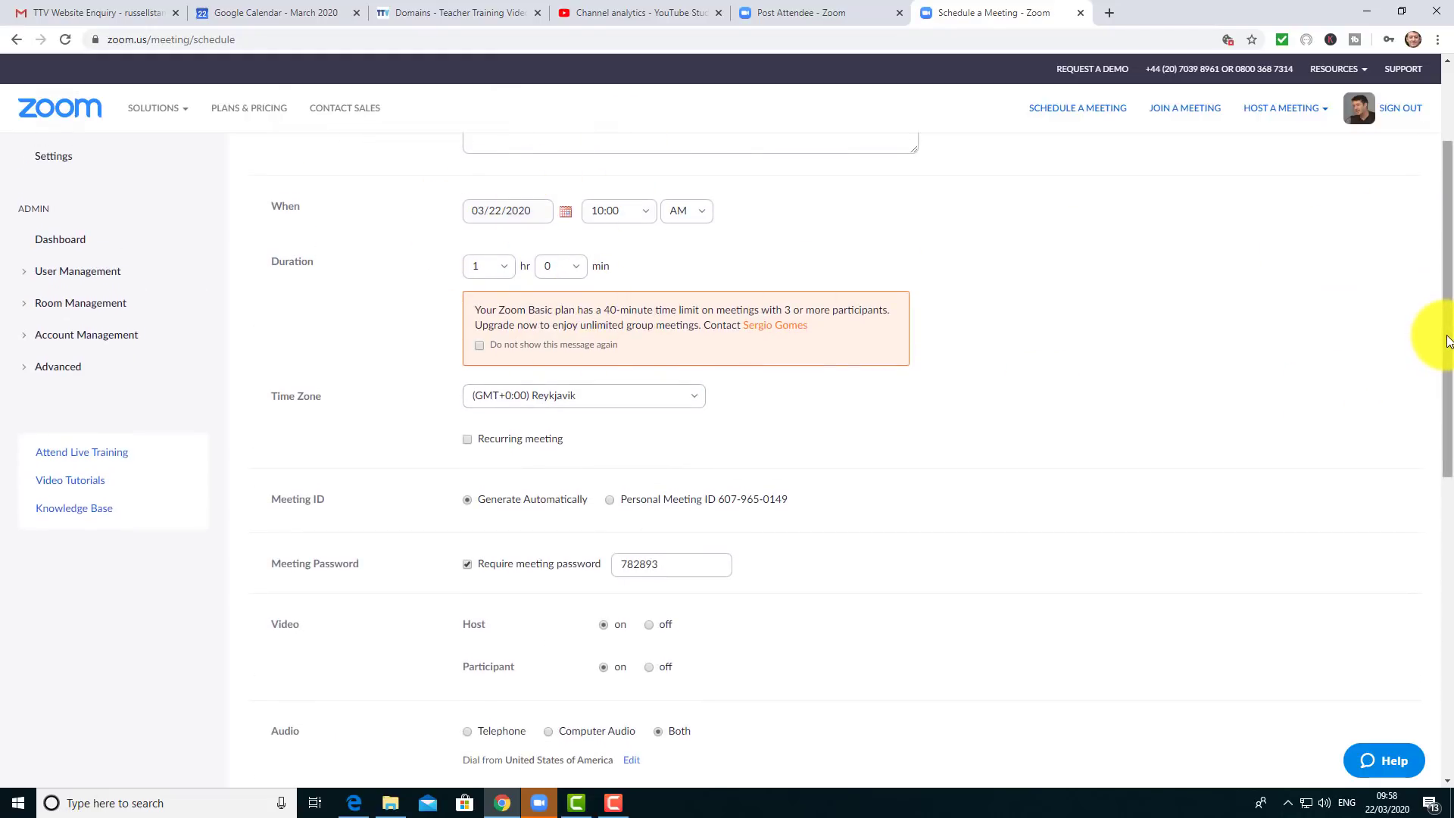
drag(1446, 342, 1433, 213)
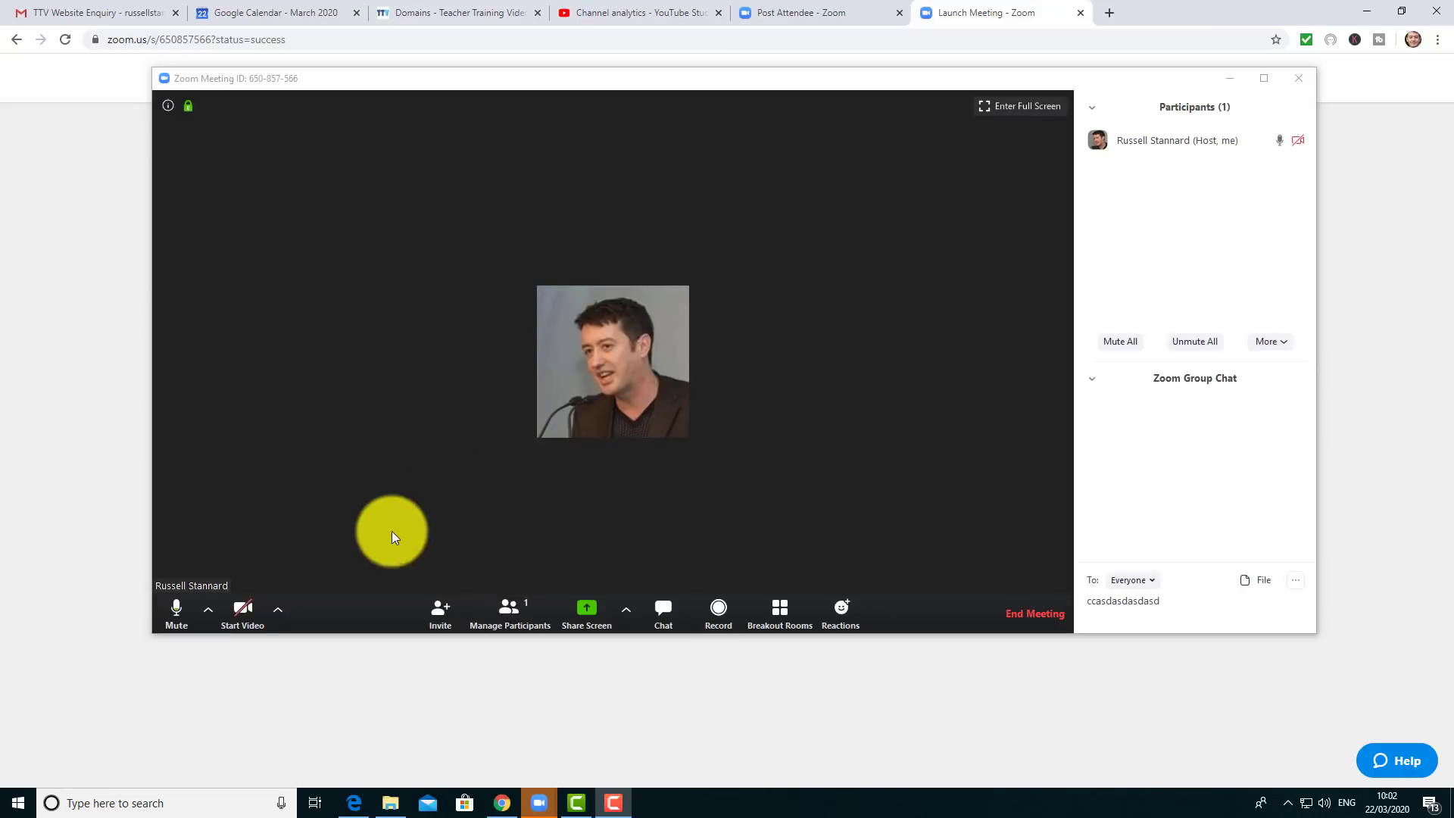
From the running meeting, open the audio settings to view the speaker and microphone options, and switch to the general settings.
click(206, 611)
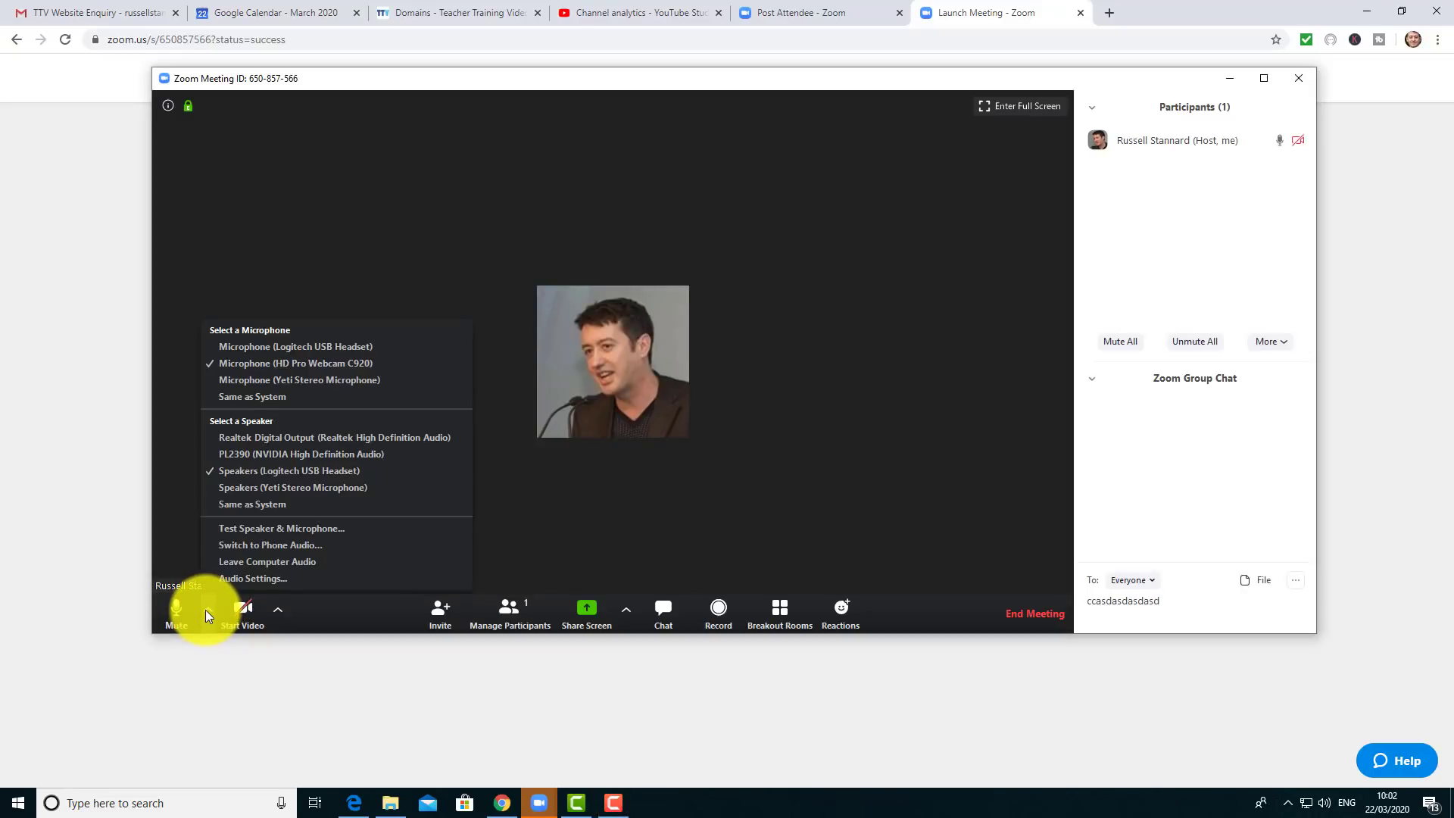
click(262, 578)
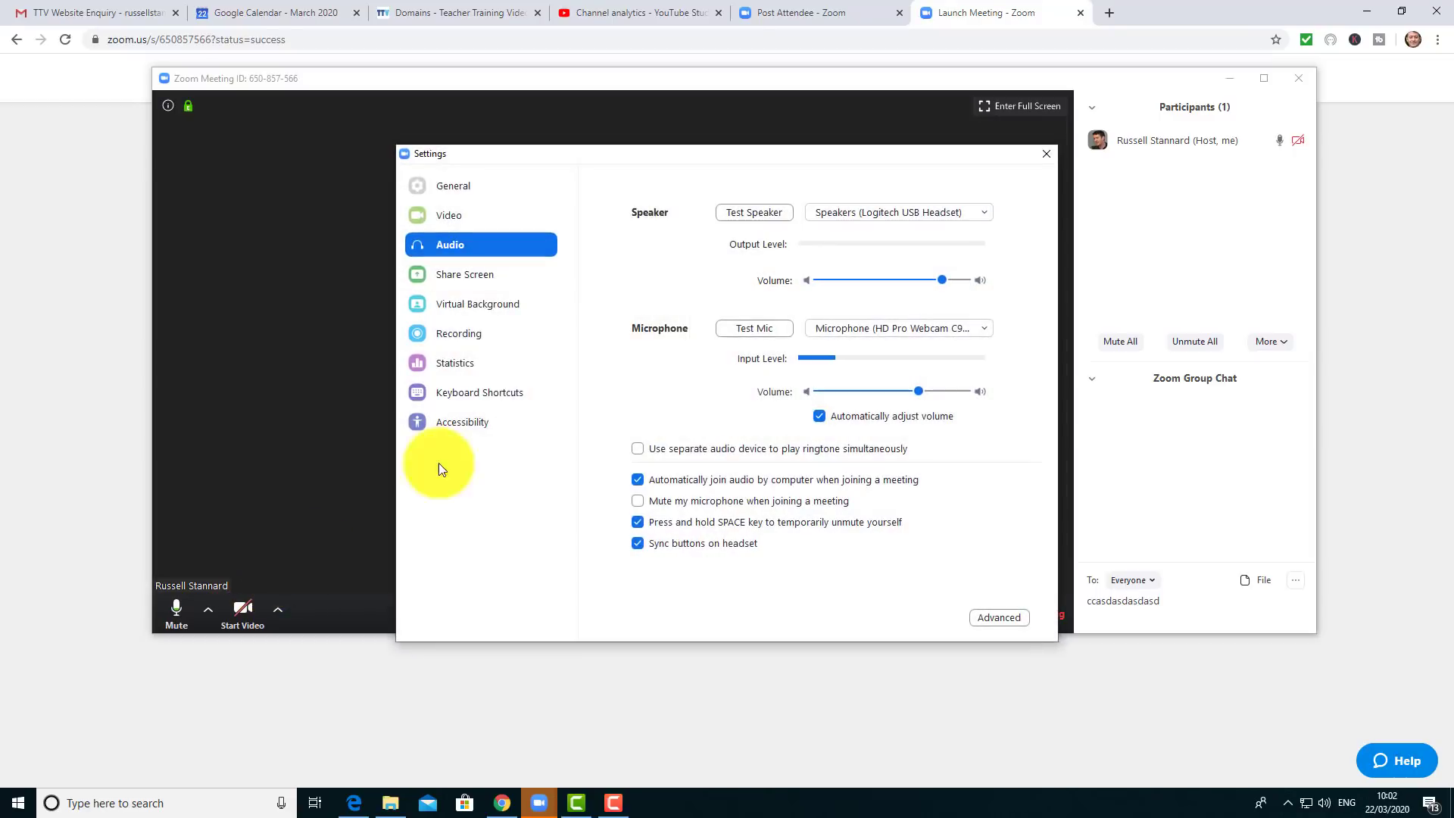
click(454, 187)
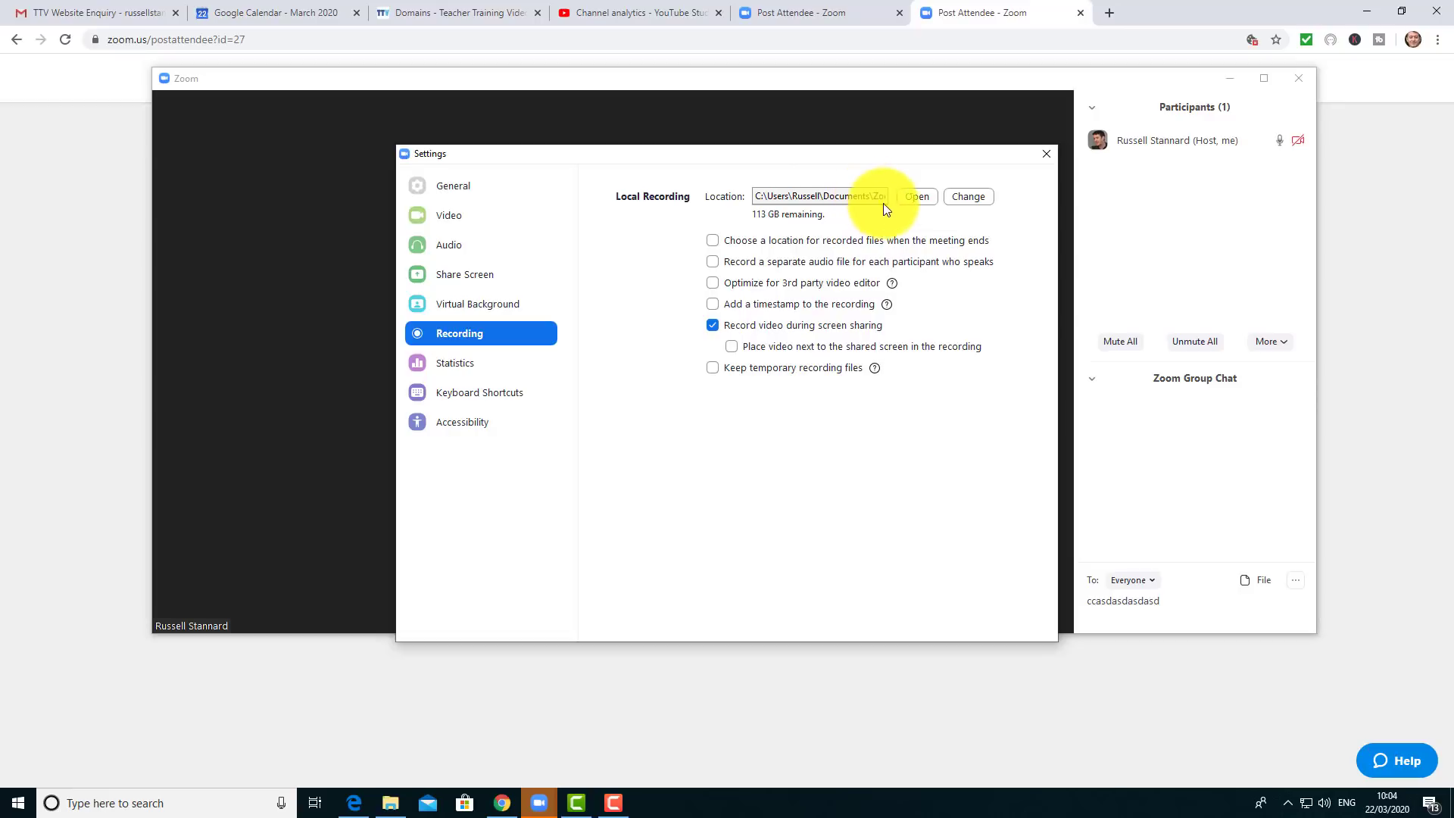
Browse the Documents folders for a local recording location down to the Zoom folder, and close the folder selection without choosing one.
click(970, 197)
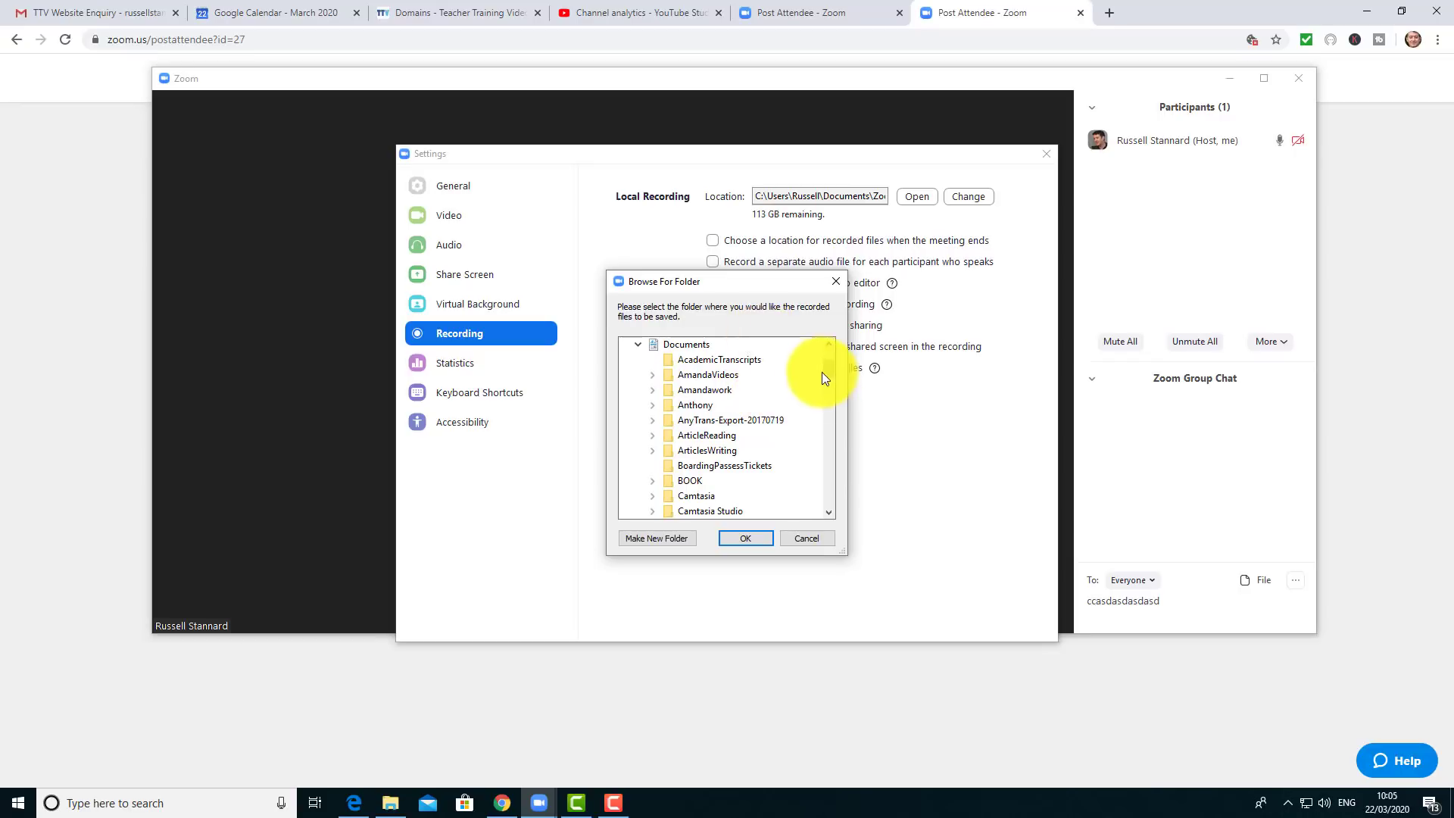
drag(825, 366, 828, 451)
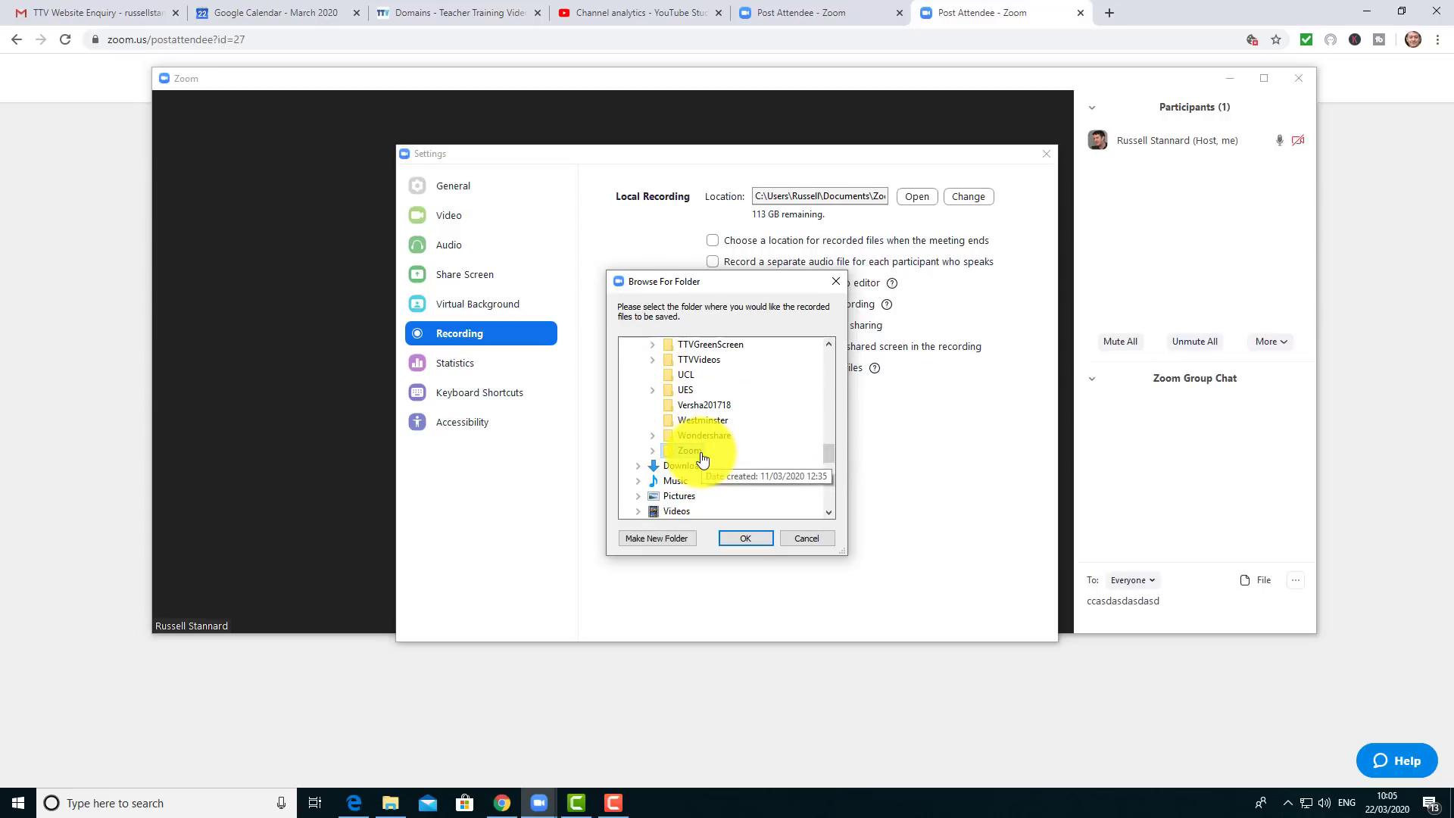
click(830, 280)
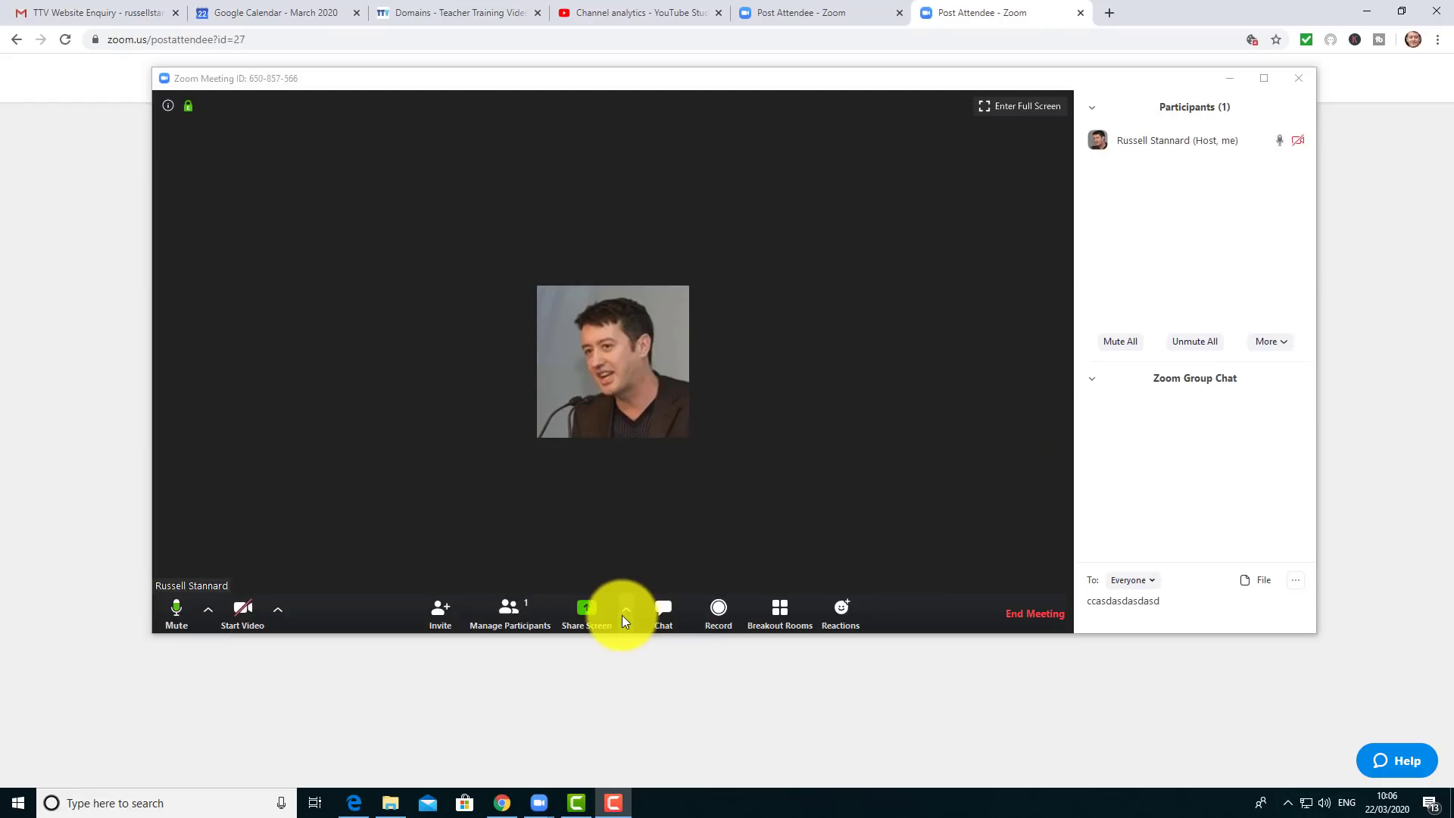
Open the meeting's advanced sharing options and select All Participants for who can share.
click(626, 611)
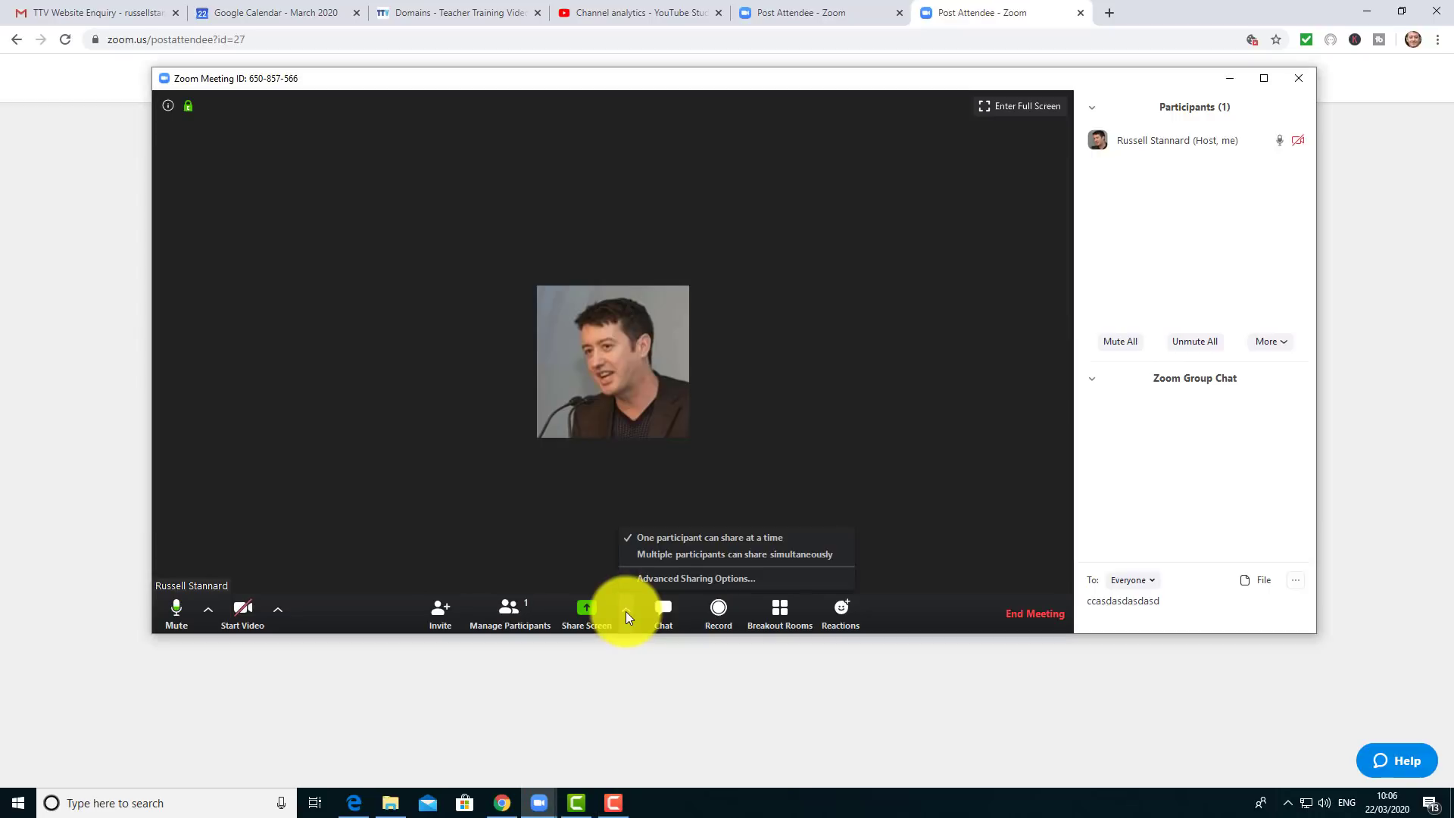
click(666, 579)
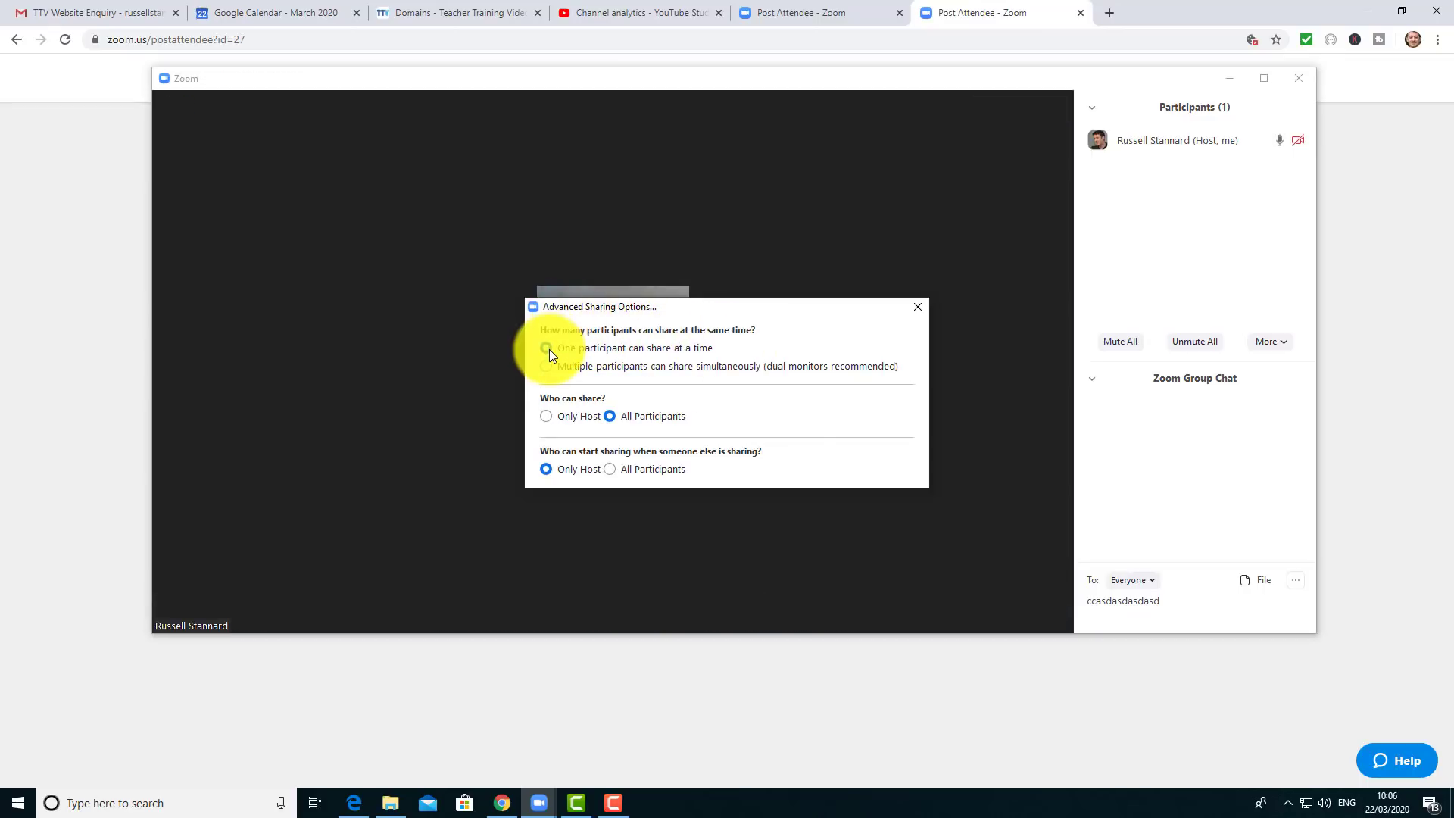
click(610, 416)
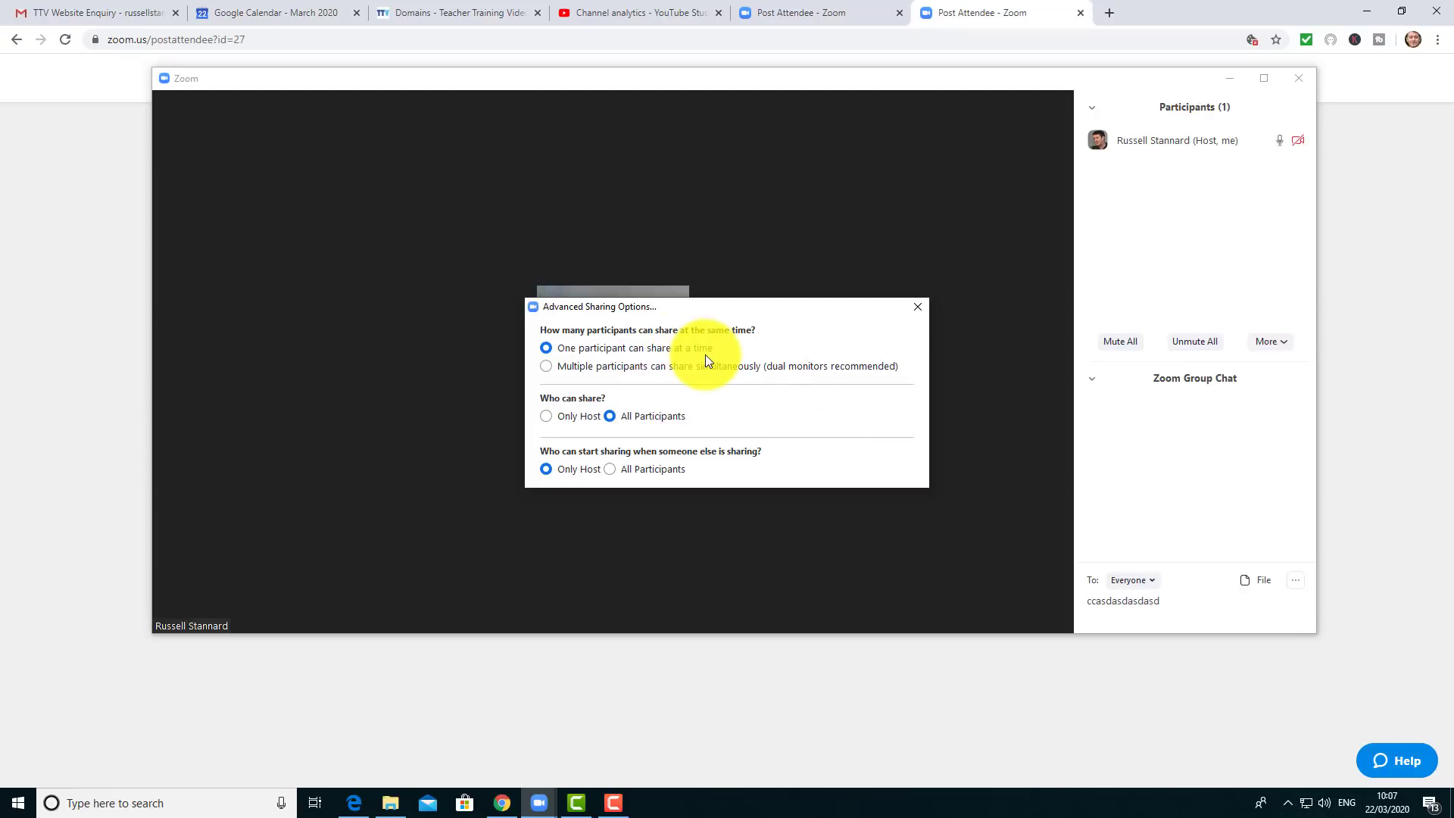
click(616, 424)
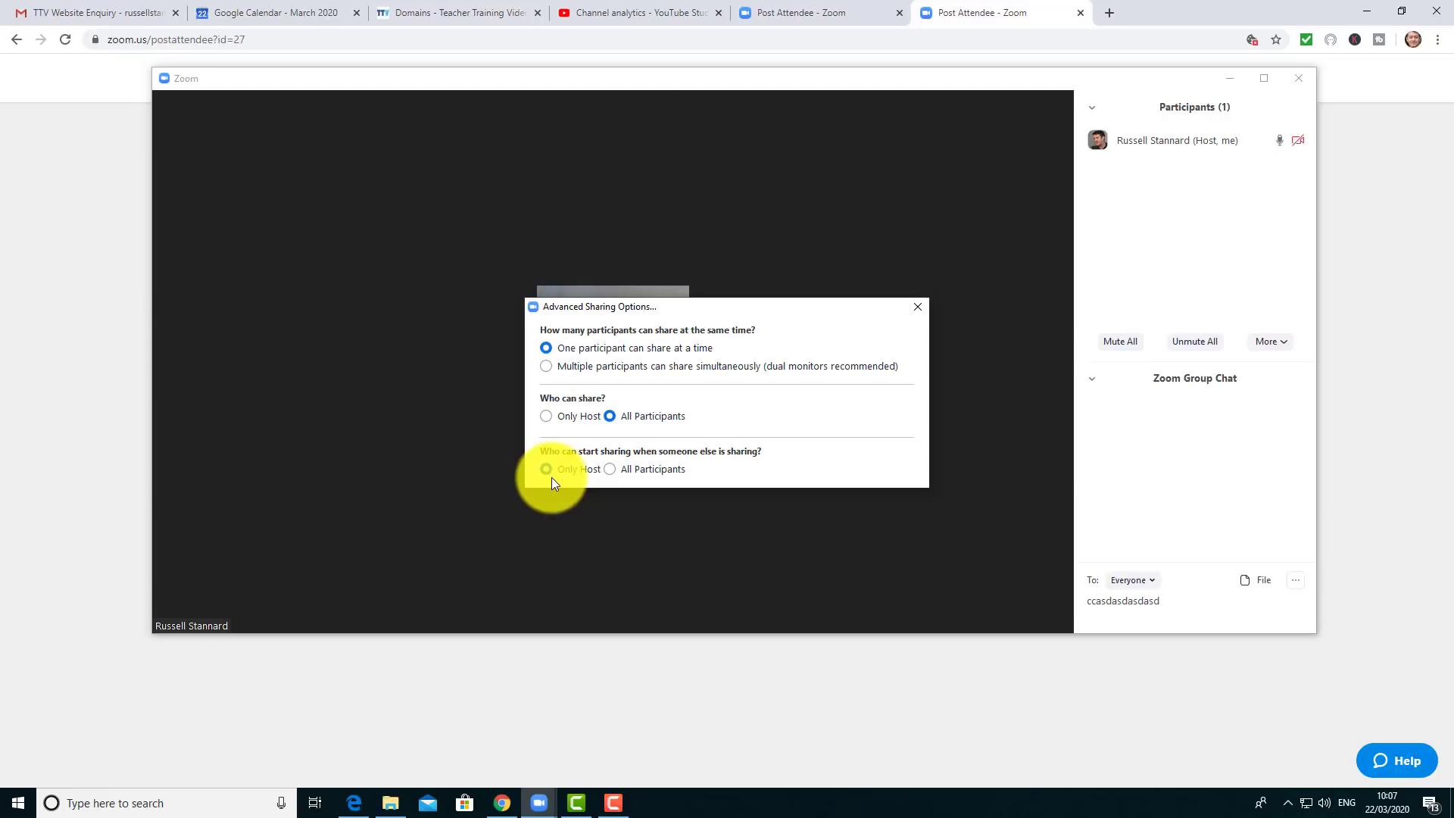
Close the meeting's advanced sharing options.
click(919, 307)
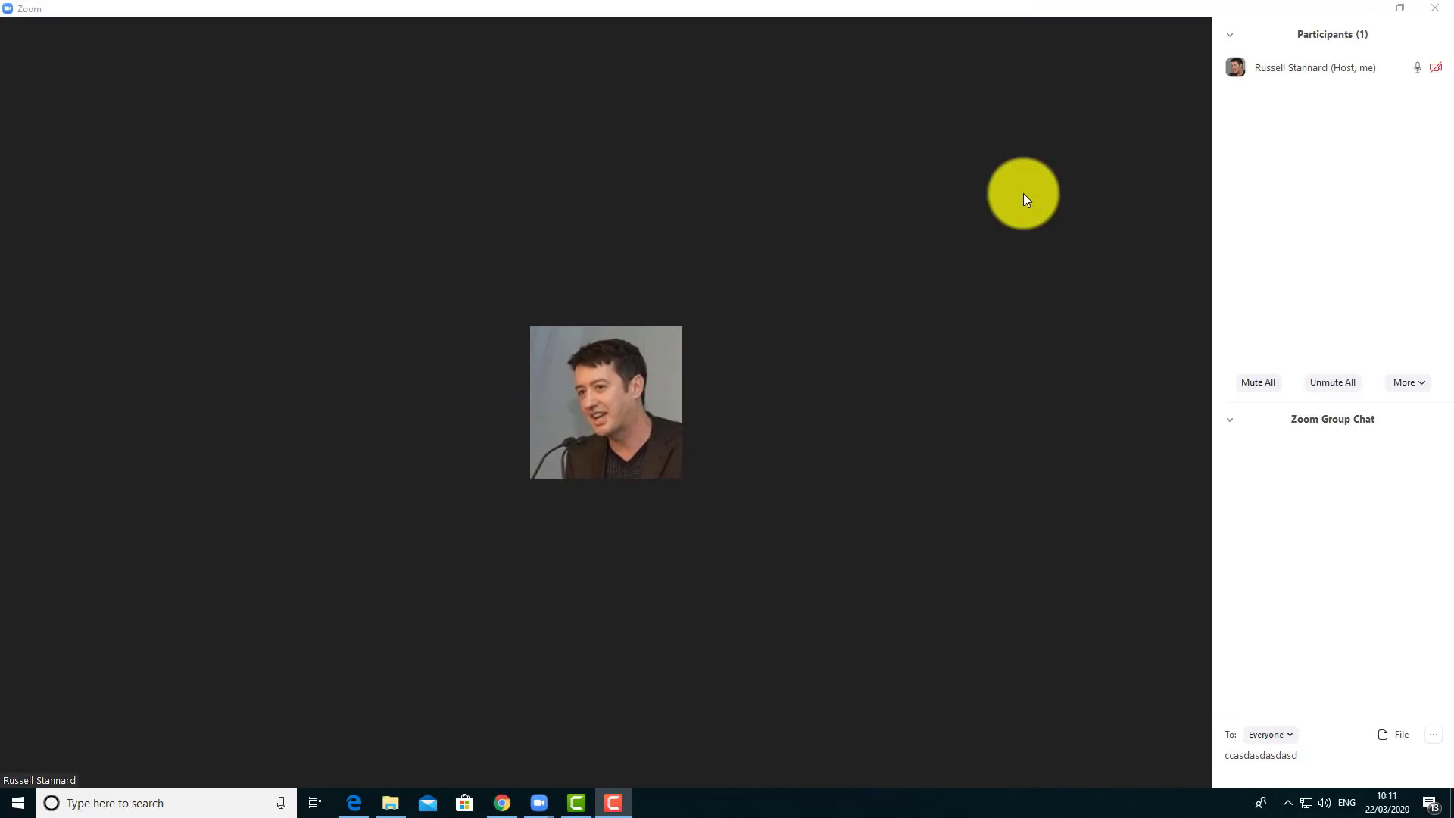
Switch the meeting to full screen and return it to the windowed view with the participants and chat alongside.
click(1128, 35)
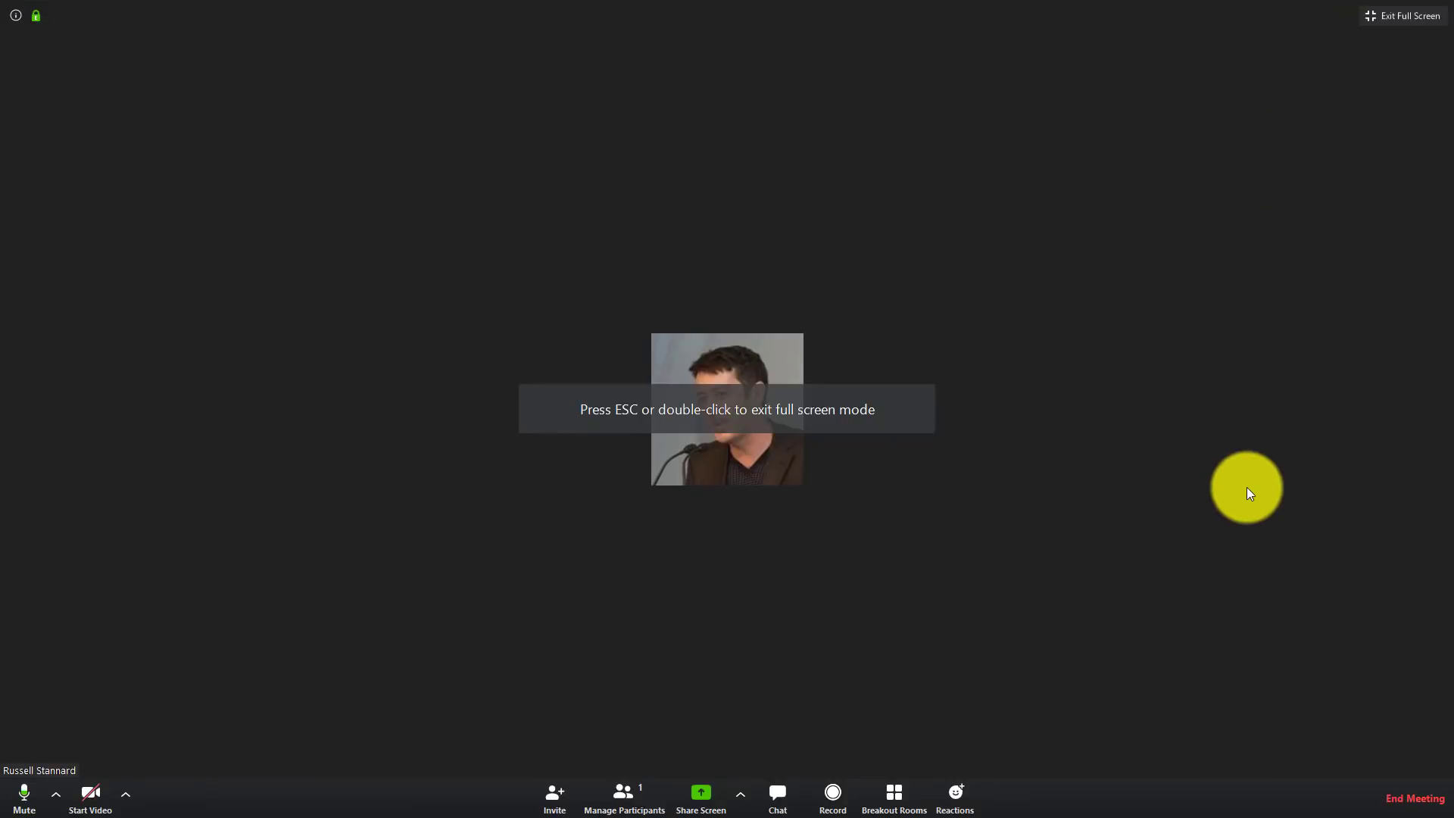
click(777, 793)
click(1171, 158)
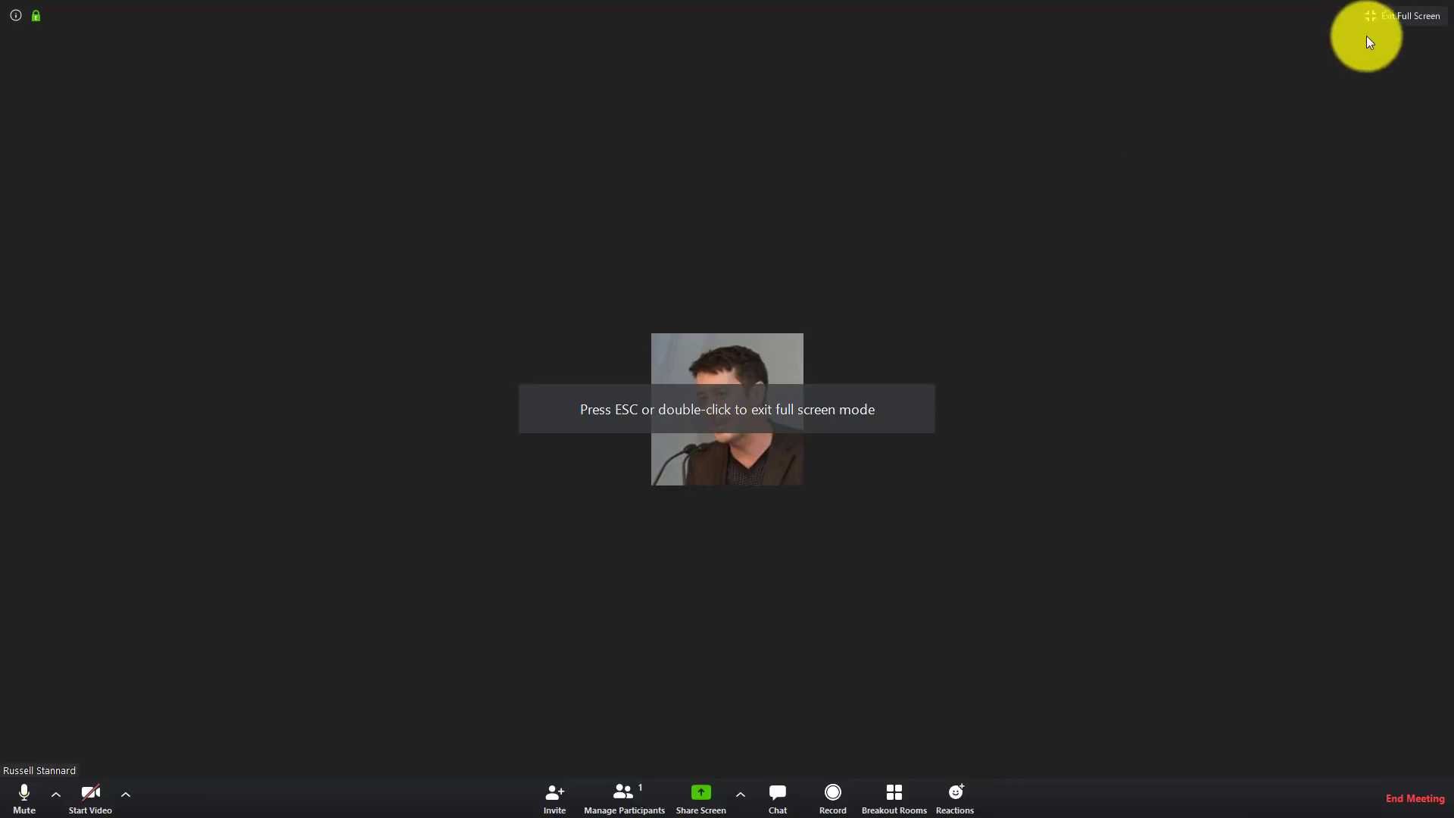
click(1399, 16)
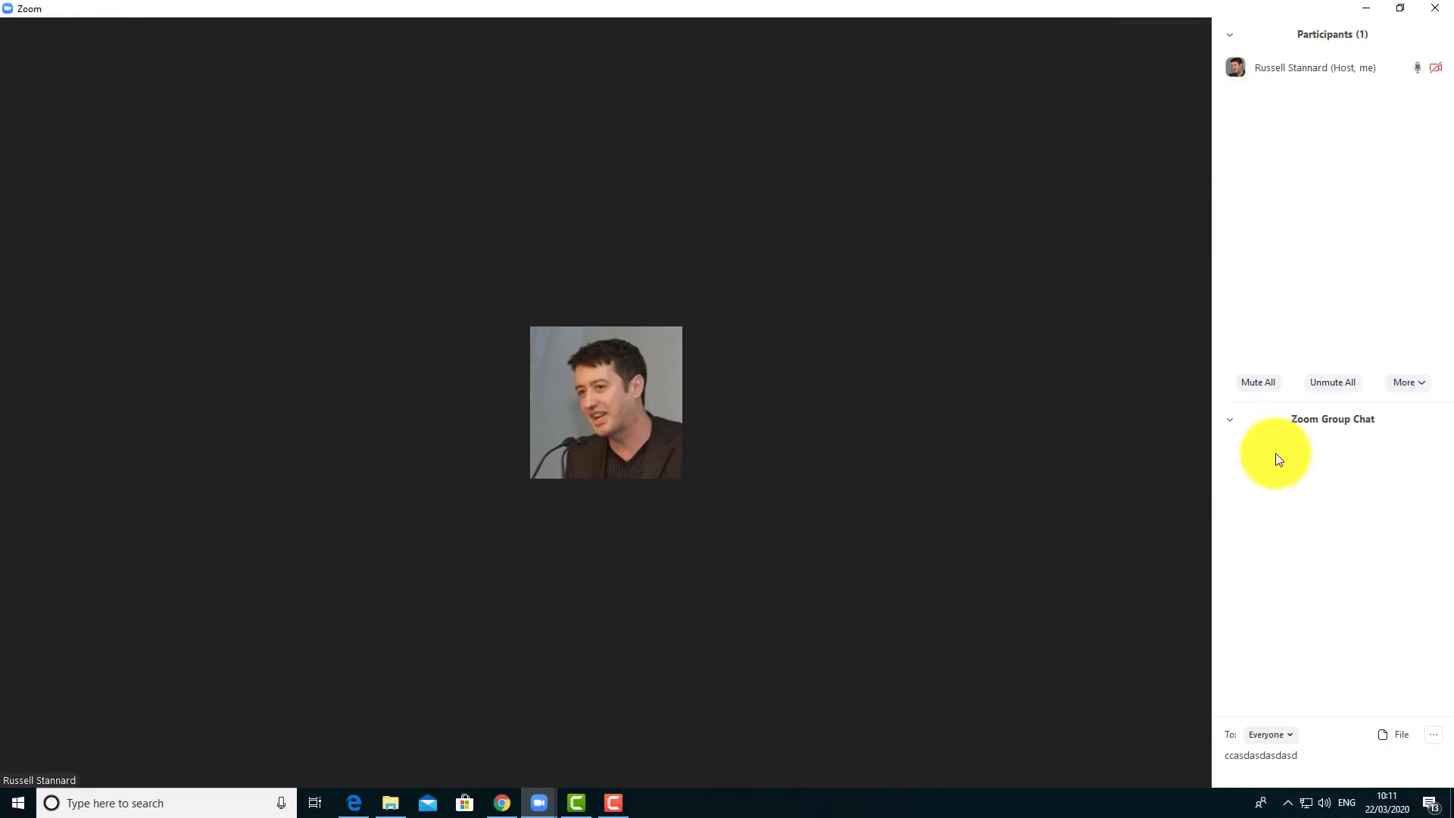
Minimize the meeting to its small floating video and restore it to the normal meeting window.
click(1365, 7)
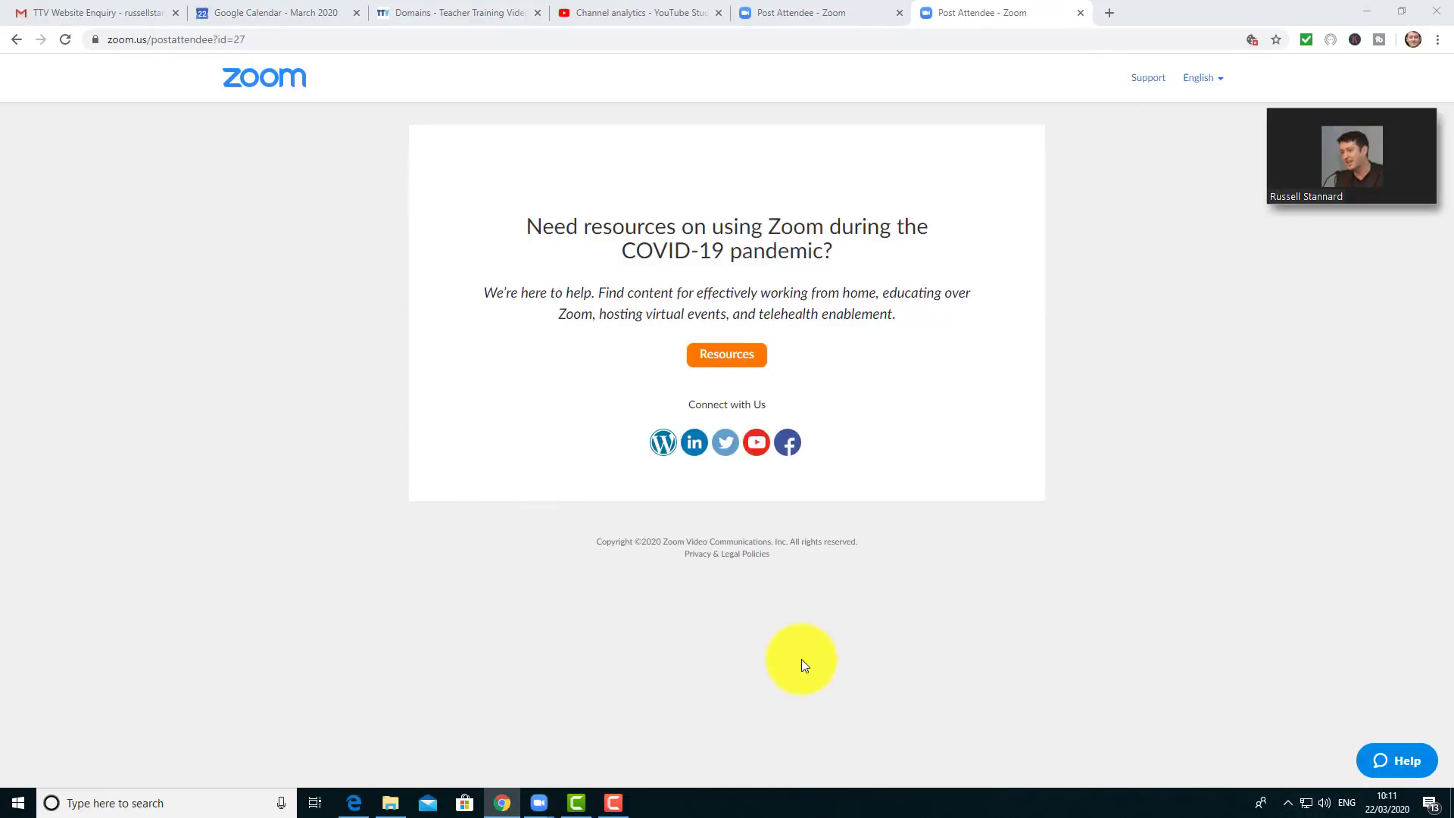
mouse_move(1406, 179)
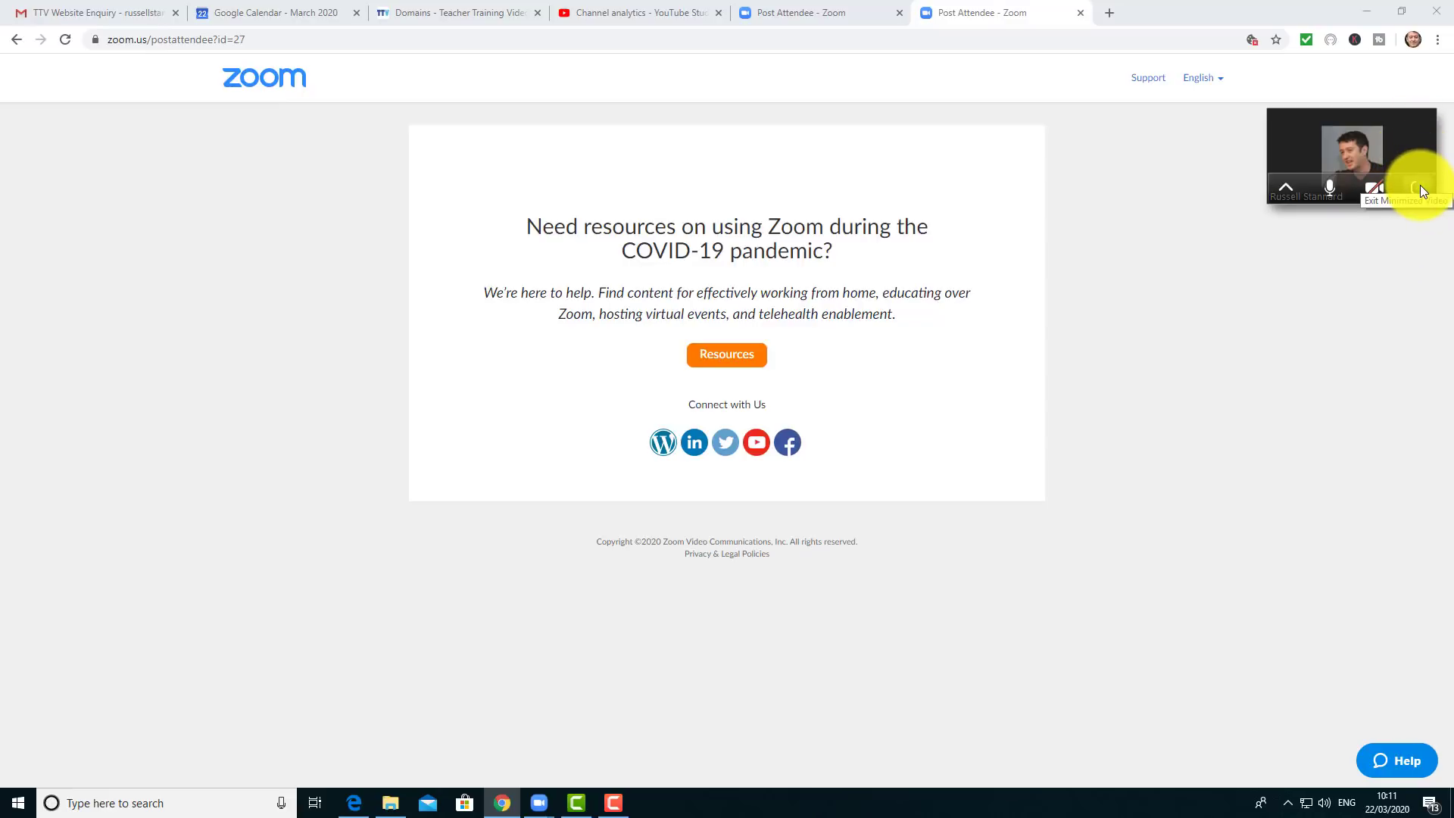
click(1420, 187)
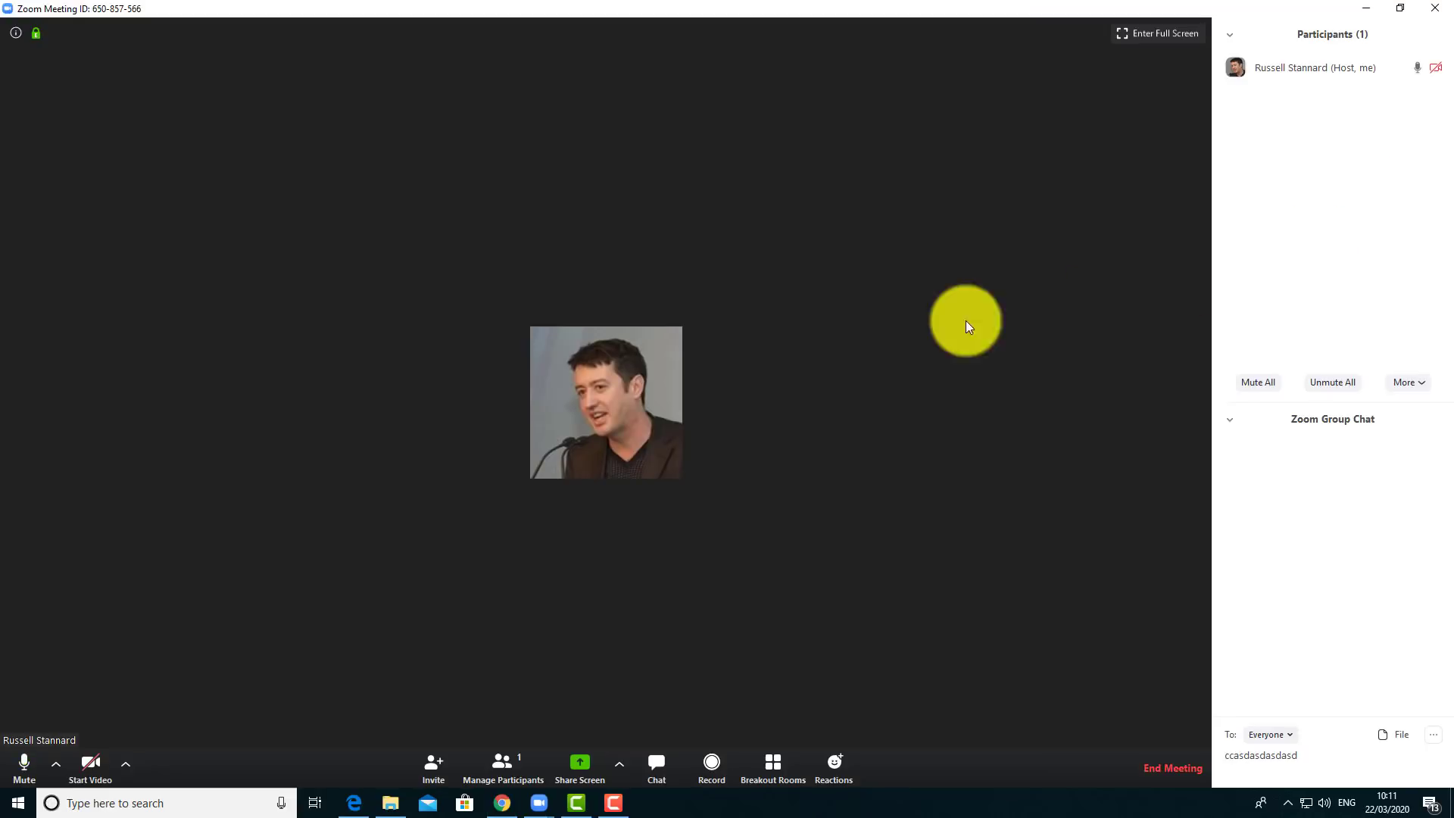